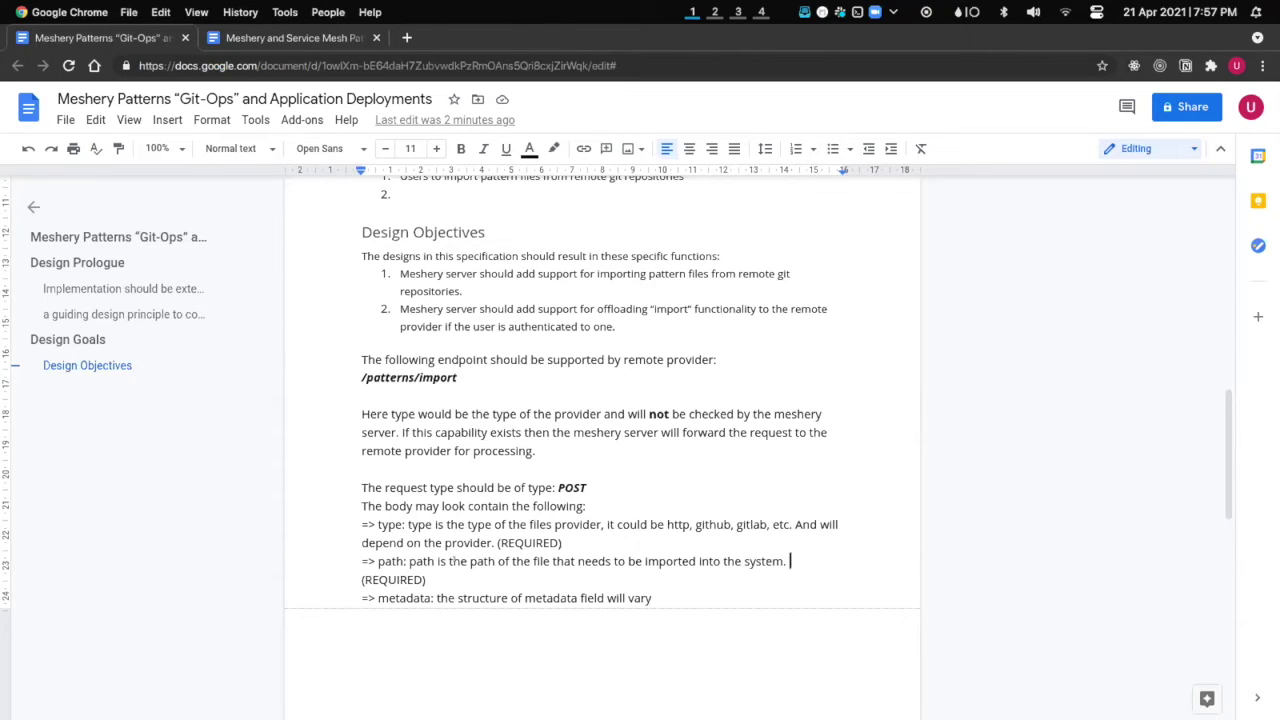
Extend the path field description, before "(REQUIRED)", with "The path would be recursed to search for all of the"
{"action": "key", "text": "Delete"}
{"action": "type", "text": "The "}
{"action": "type", "text": "path would "}
{"action": "type", "text": "be recursed"}
{"action": "type", "text": " to "}
{"action": "type", "text": "search for "}
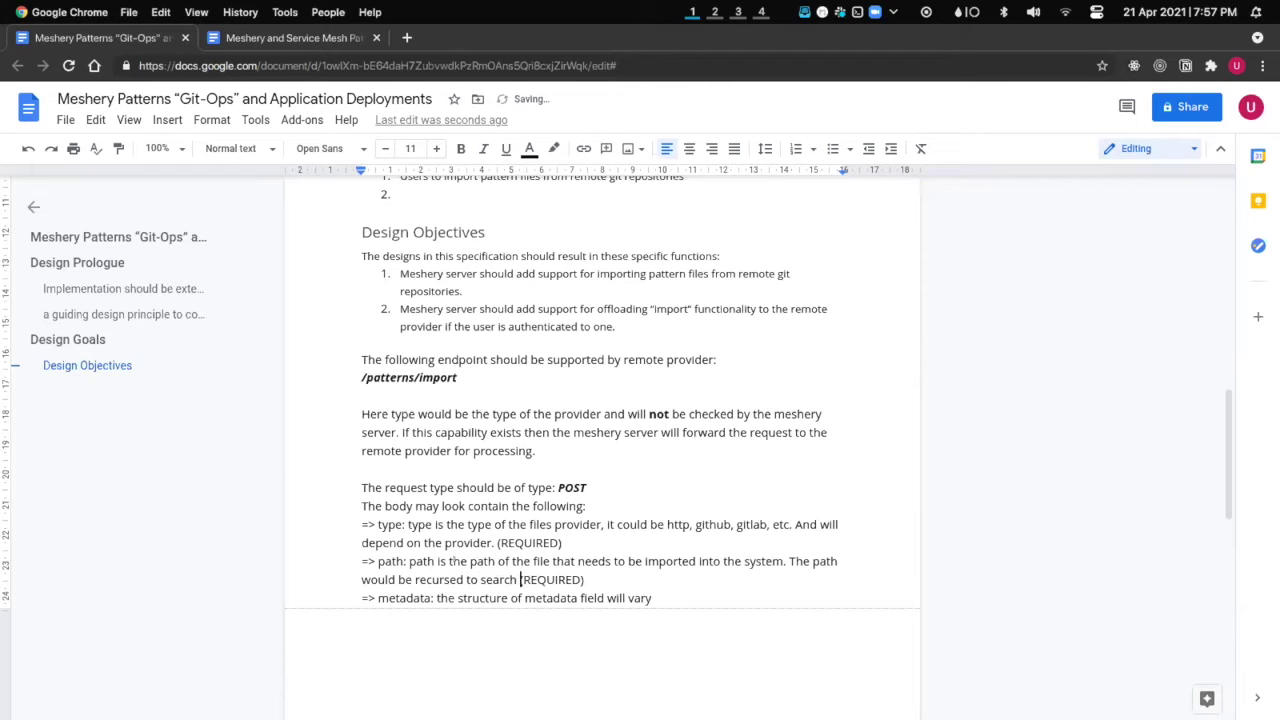
{"action": "type", "text": "all of the"}
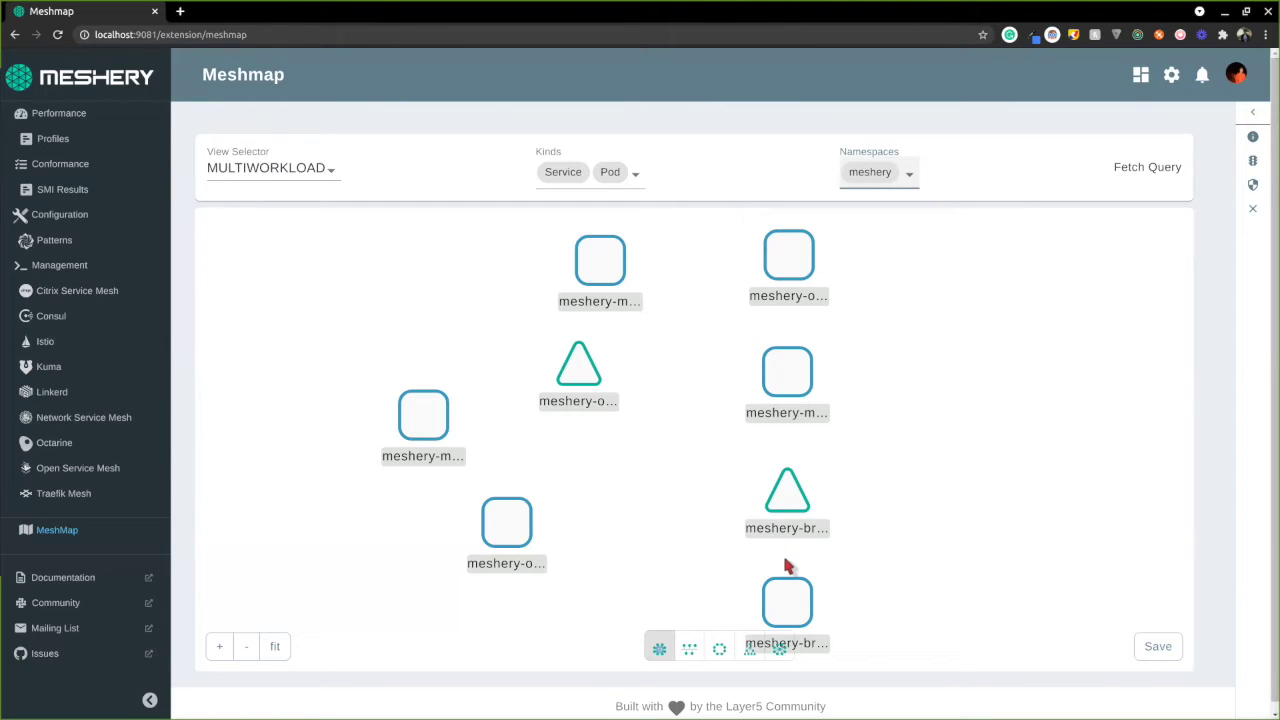
In Meshery MeshMap, move the lowest meshery-br… pod toward the graph's centre and fetch the query with the kube-public namespace added
{"action": "left_click_drag", "start_coordinate": [791, 597], "coordinate": [616, 466]}
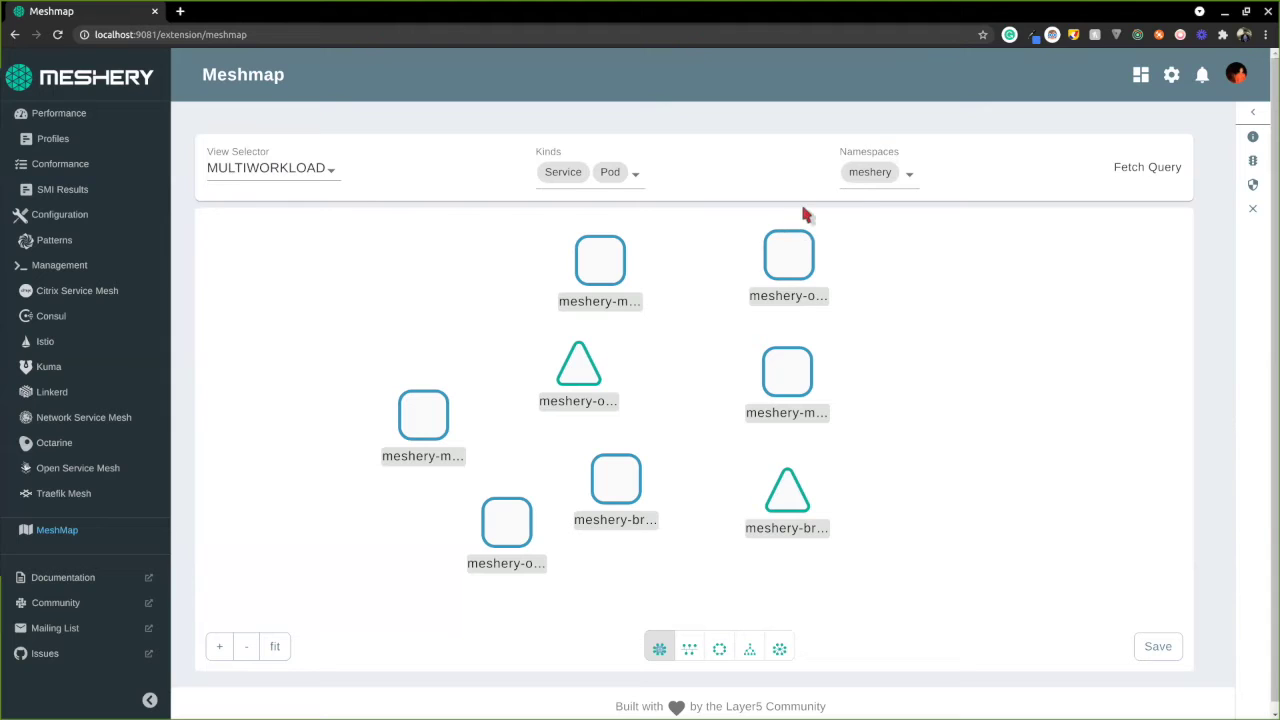
{"action": "left_click", "coordinate": [889, 173]}
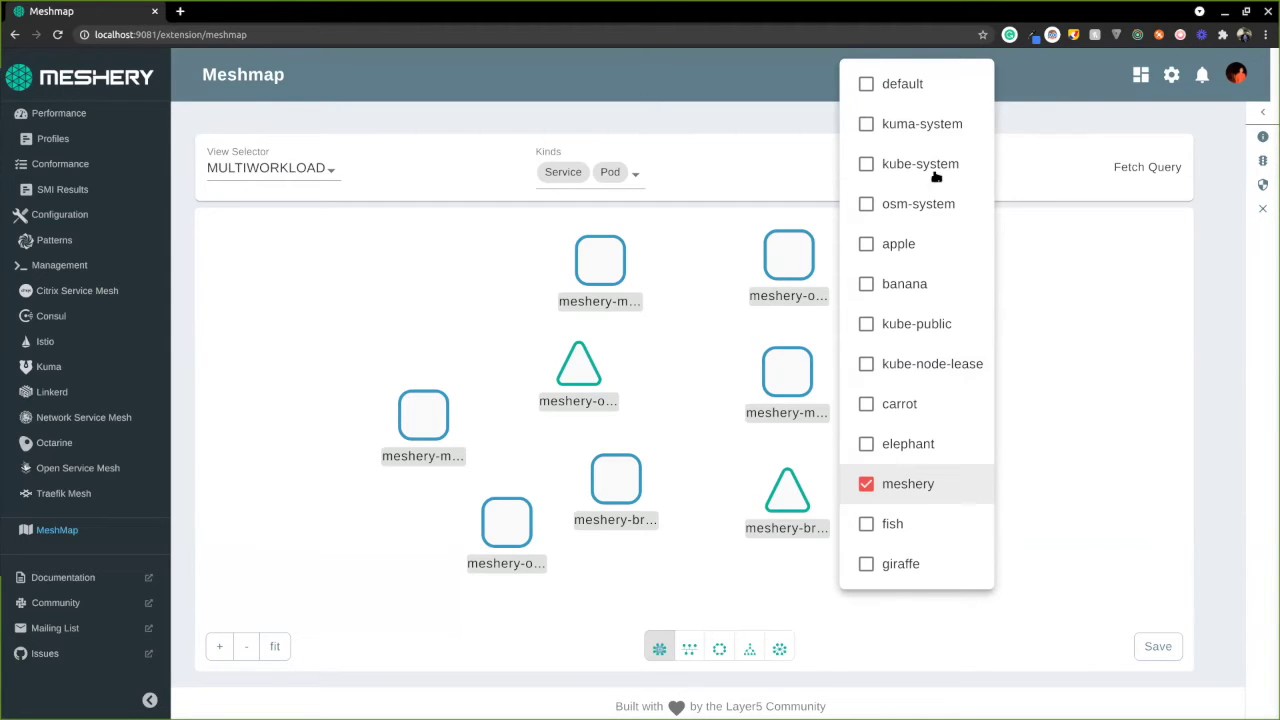
{"action": "left_click", "coordinate": [931, 330]}
{"action": "left_click", "coordinate": [1034, 318]}
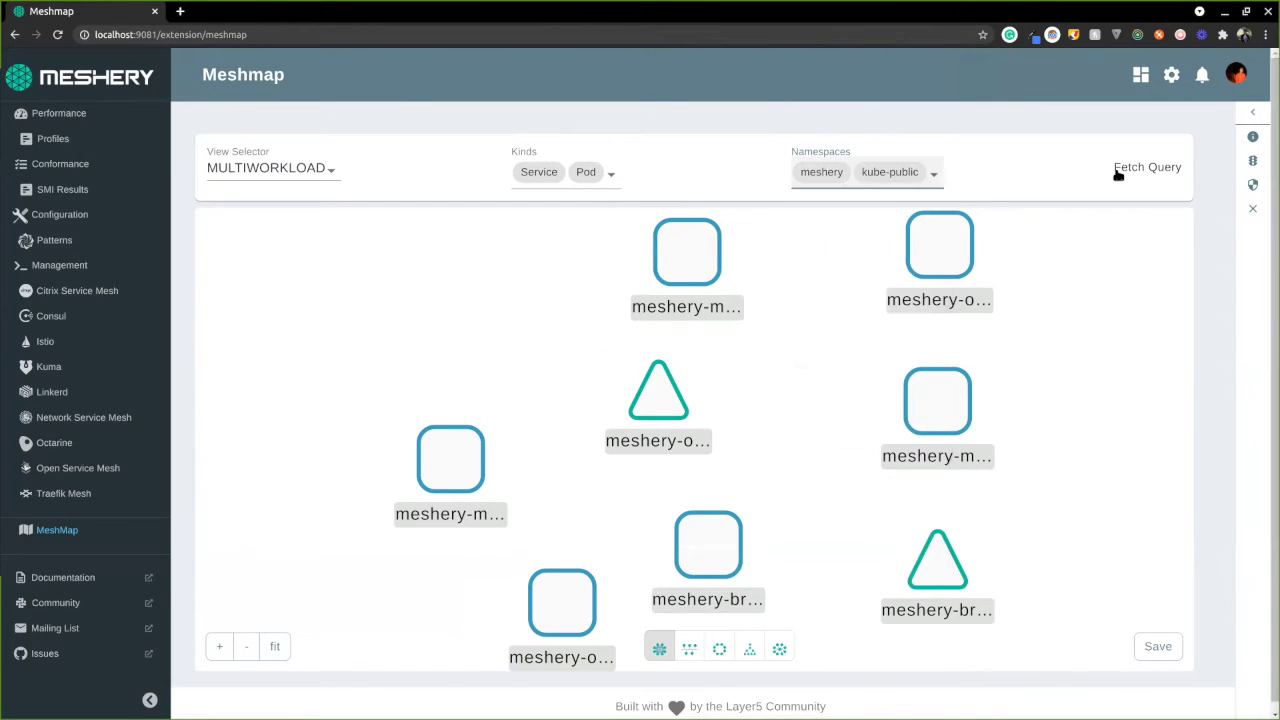
{"action": "left_click", "coordinate": [1136, 160]}
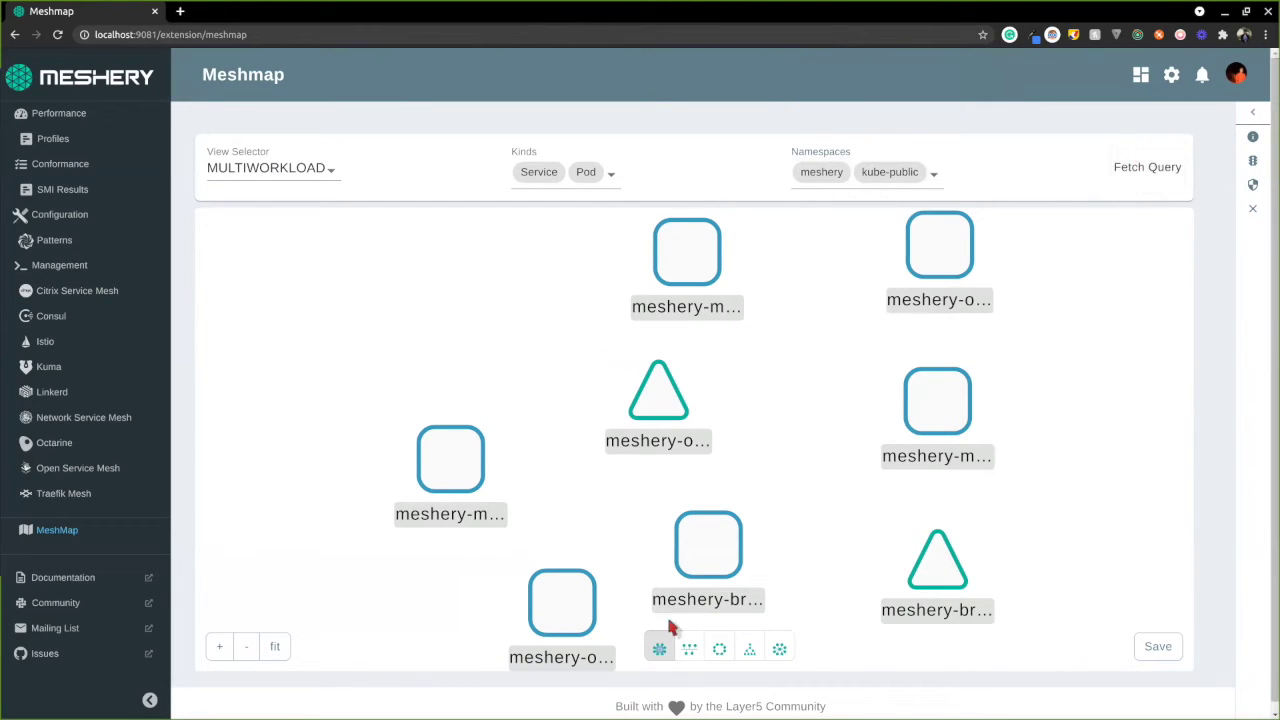
Add the kube-system namespace to the namespace filter and fetch the resources
{"action": "left_click", "coordinate": [889, 177]}
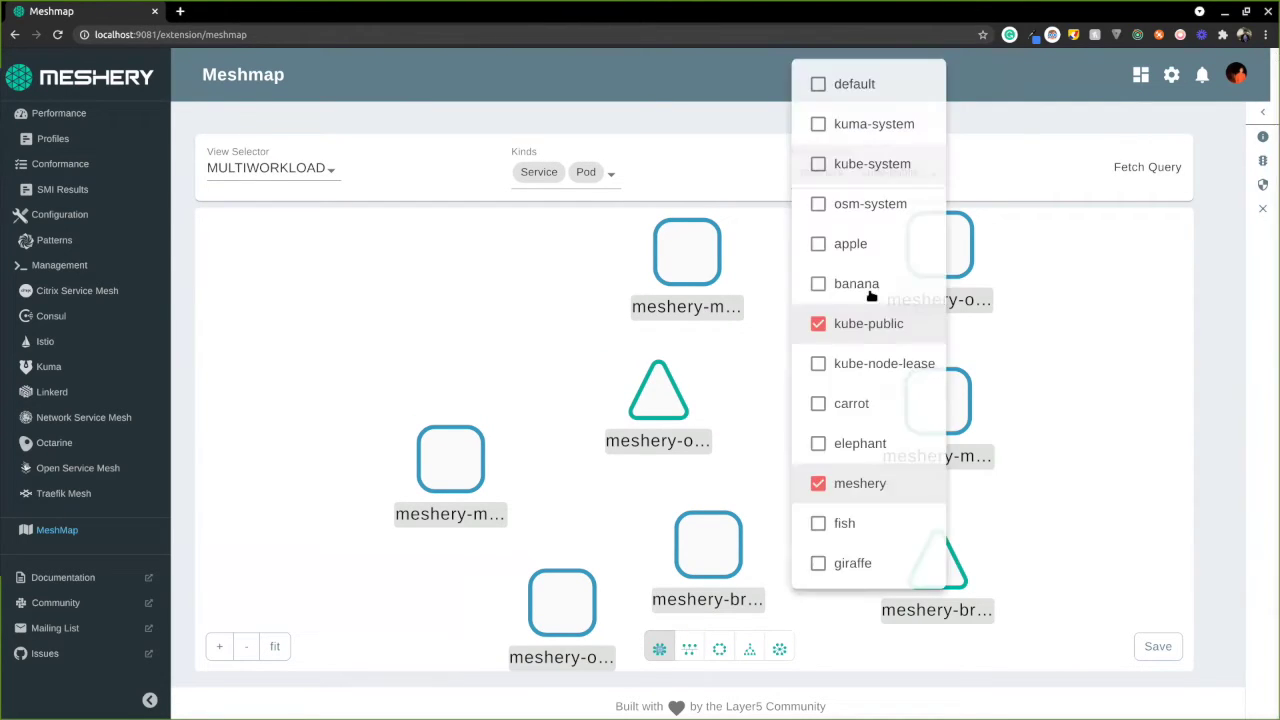
{"action": "left_click", "coordinate": [867, 166]}
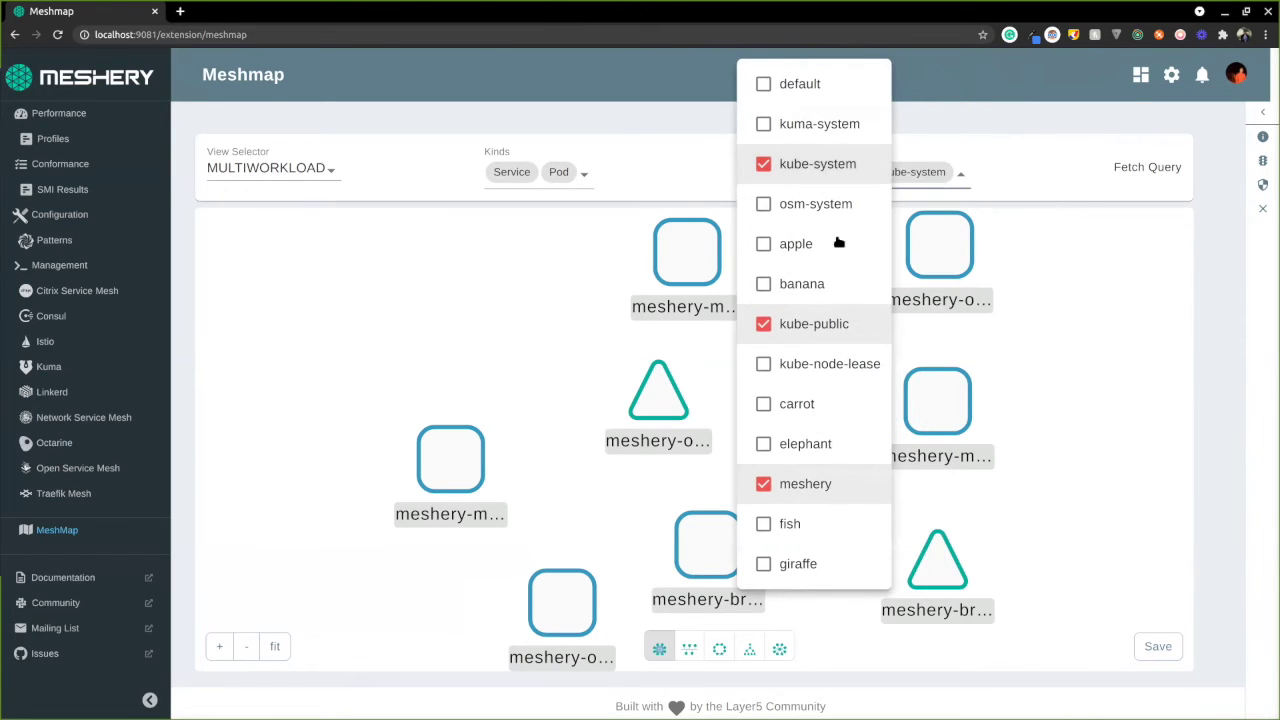
{"action": "left_click", "coordinate": [1123, 168]}
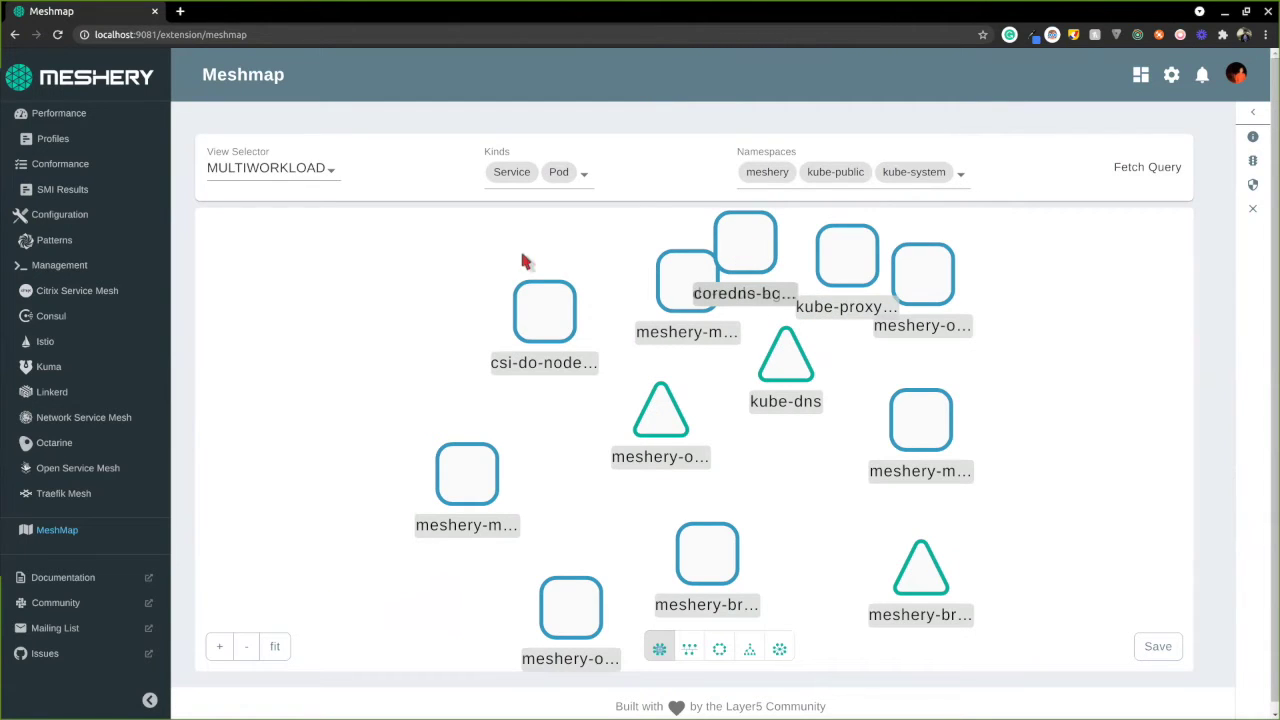
Try the SINGLECLUSTER view and switch the MeshMap view to MULTICLUSTER
{"action": "left_click", "coordinate": [568, 173]}
{"action": "left_click", "coordinate": [331, 174]}
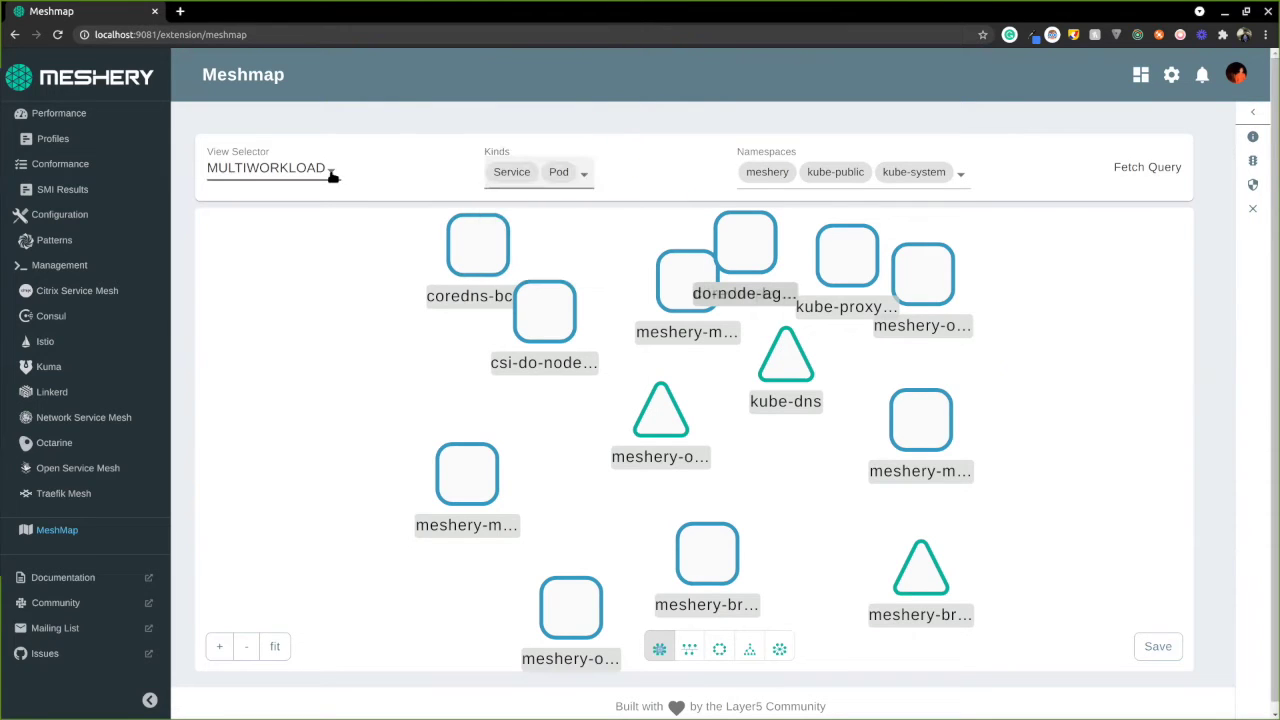
{"action": "left_click", "coordinate": [331, 172]}
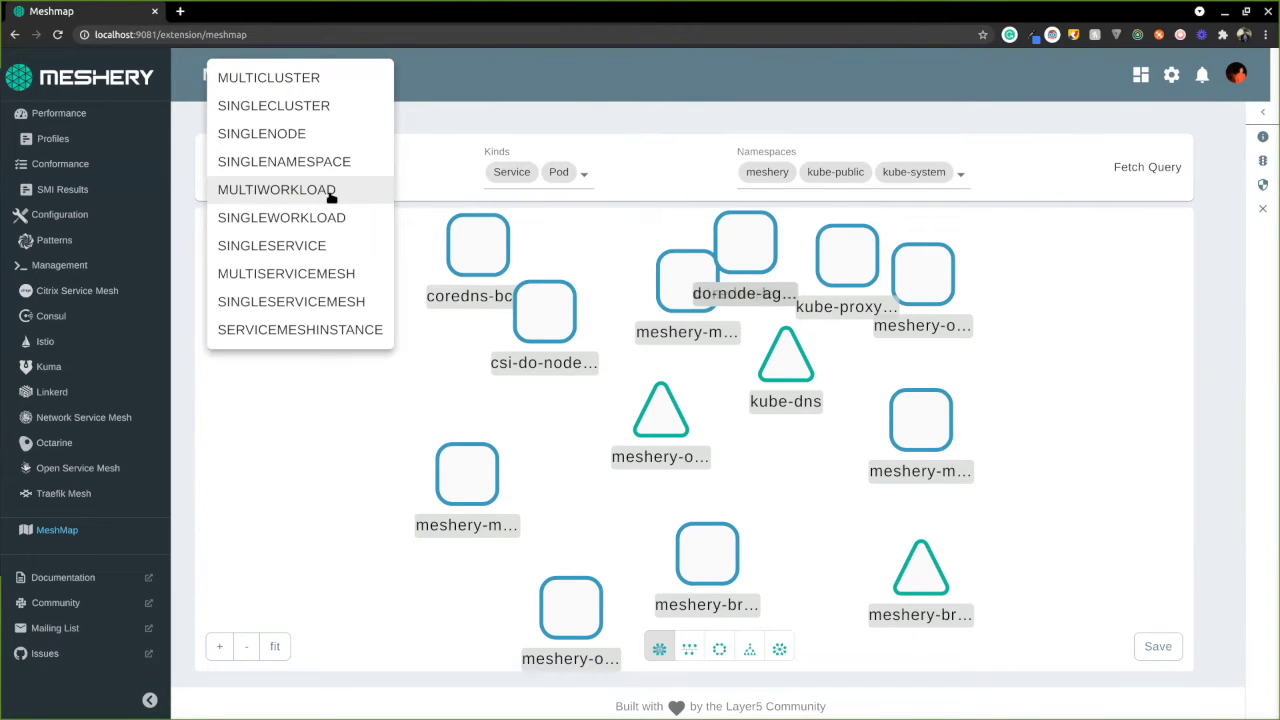
{"action": "left_click", "coordinate": [314, 106]}
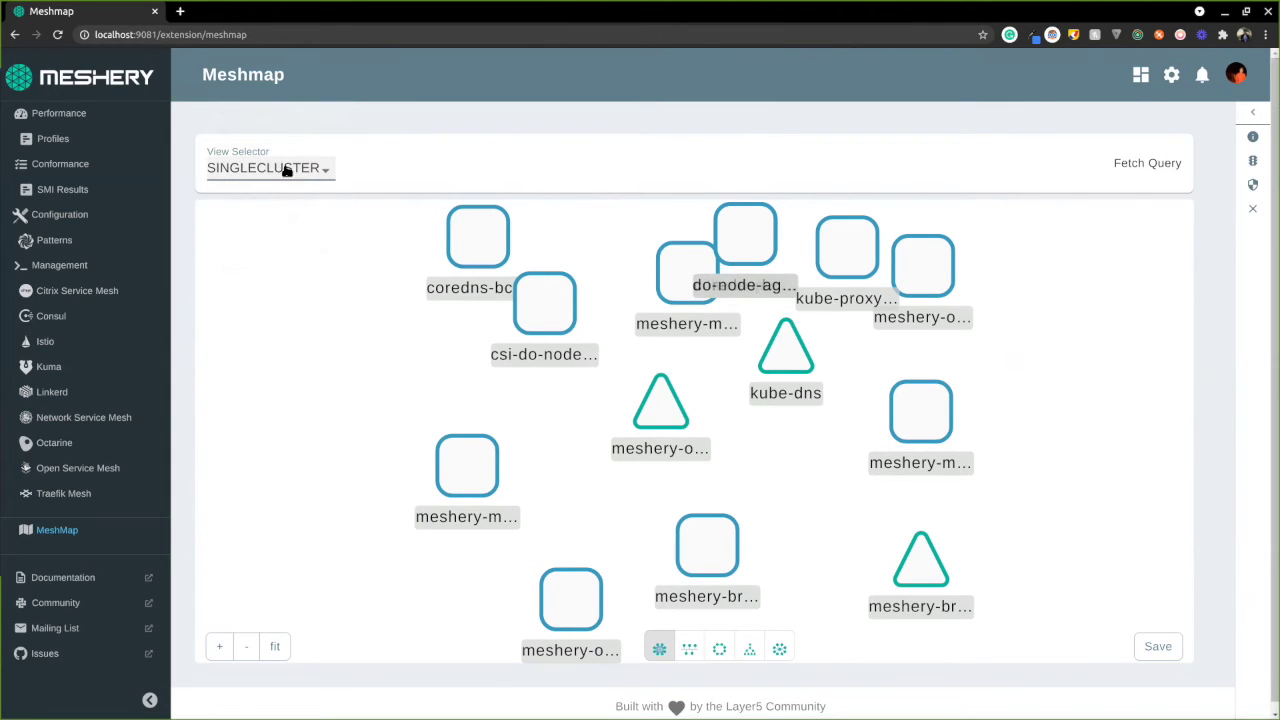
{"action": "left_click", "coordinate": [304, 172]}
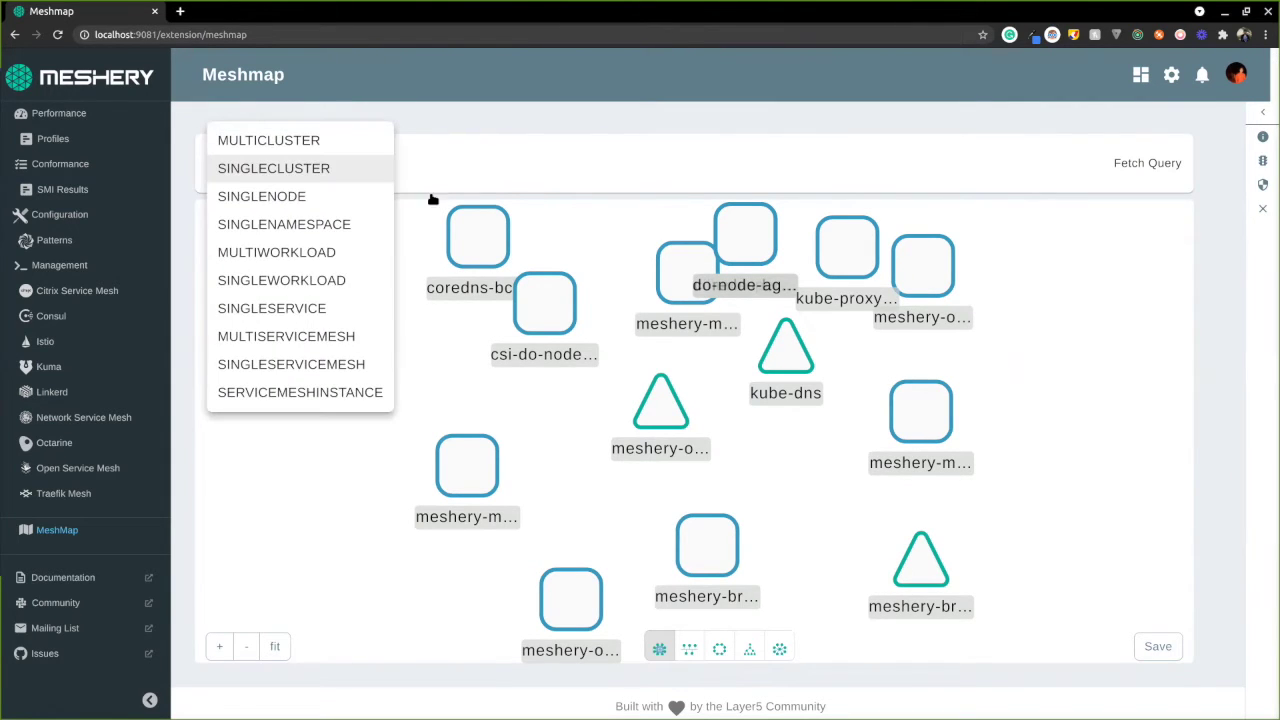
{"action": "left_click", "coordinate": [367, 142]}
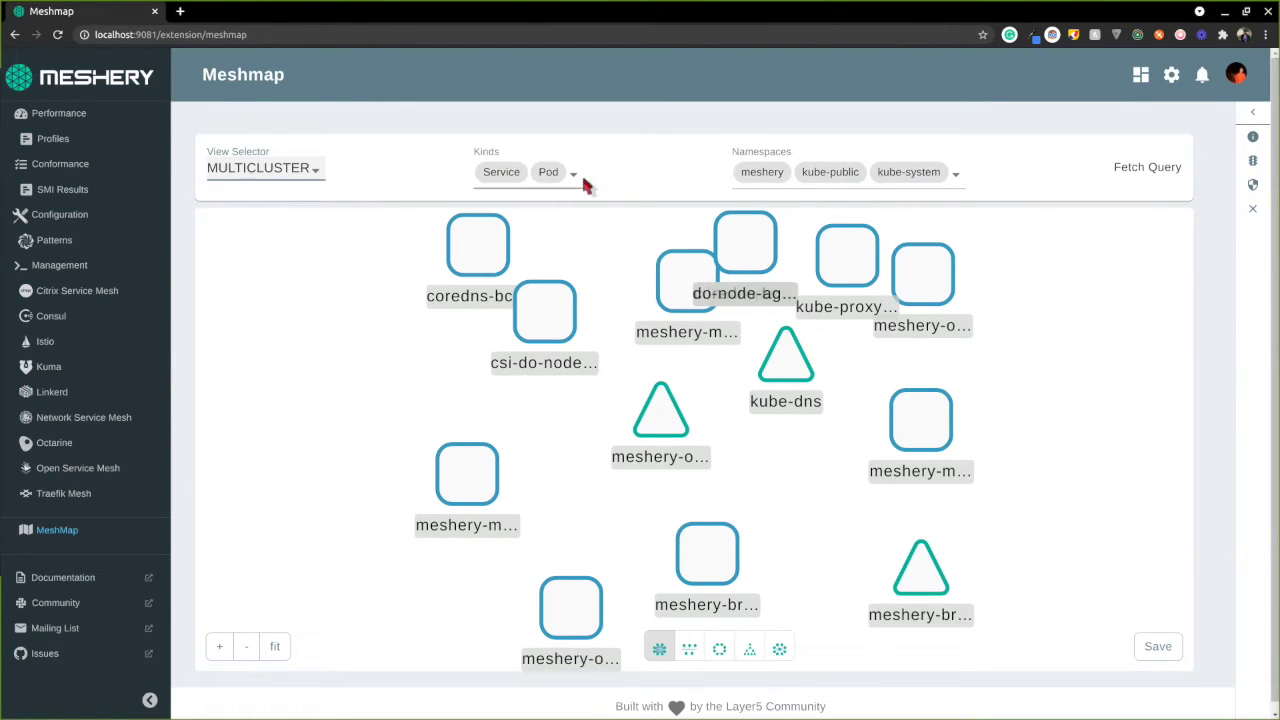
Limit the resource kinds to Namespace by adding it and deselecting Pod and Service
{"action": "left_click", "coordinate": [568, 176]}
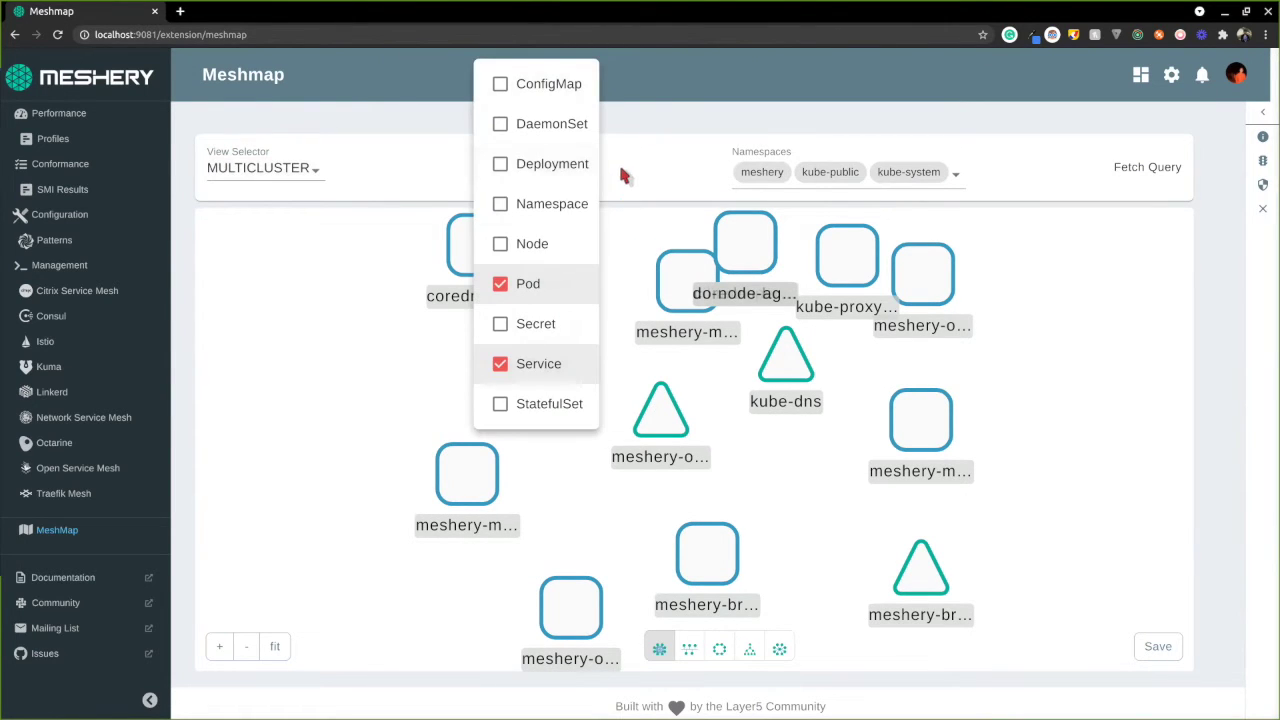
{"action": "left_click", "coordinate": [564, 203]}
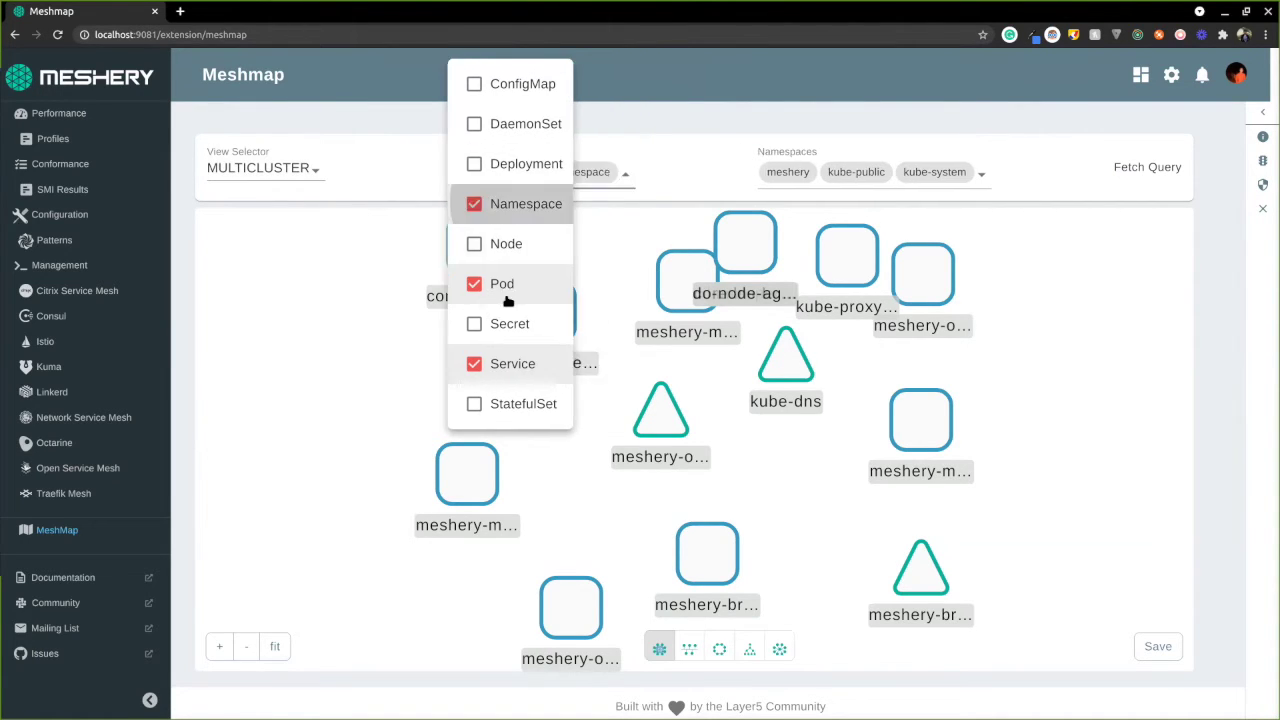
{"action": "left_click", "coordinate": [560, 284]}
{"action": "left_click", "coordinate": [543, 363]}
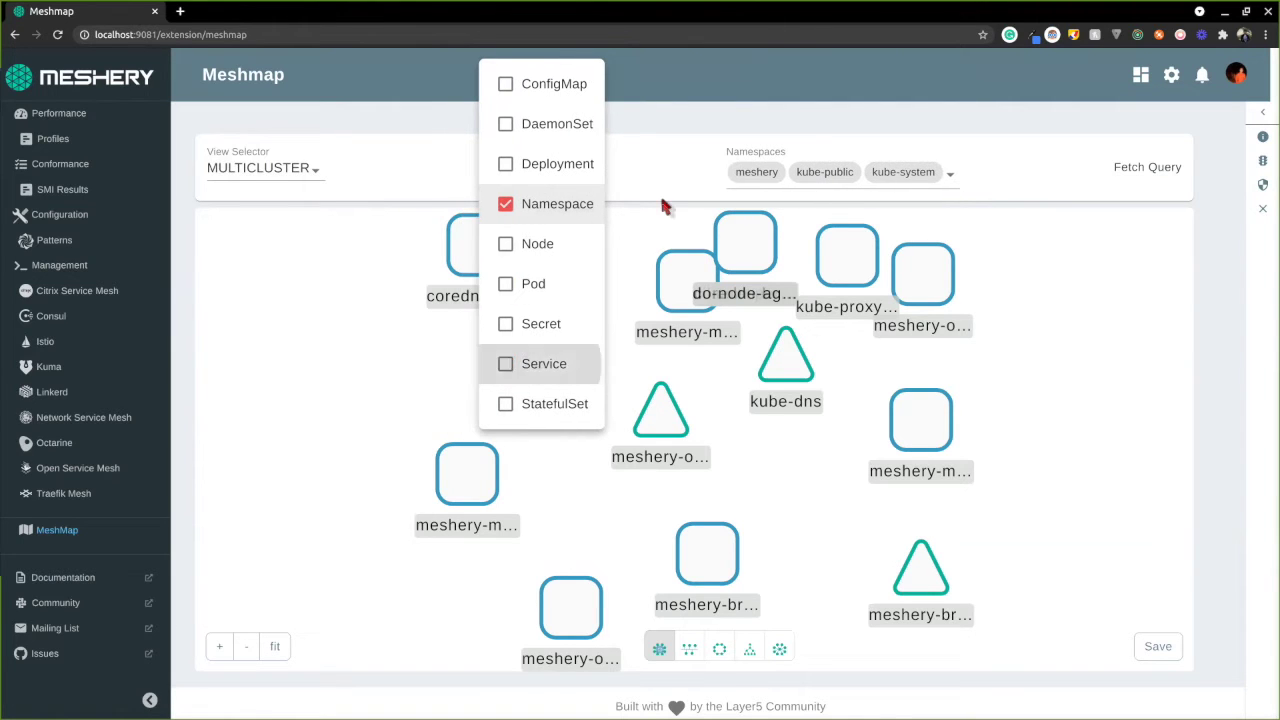
Clear every selected namespace from the namespace filter and fetch the query for the Namespace kind
{"action": "left_click", "coordinate": [765, 190]}
{"action": "left_click", "coordinate": [829, 180]}
{"action": "left_click", "coordinate": [823, 330]}
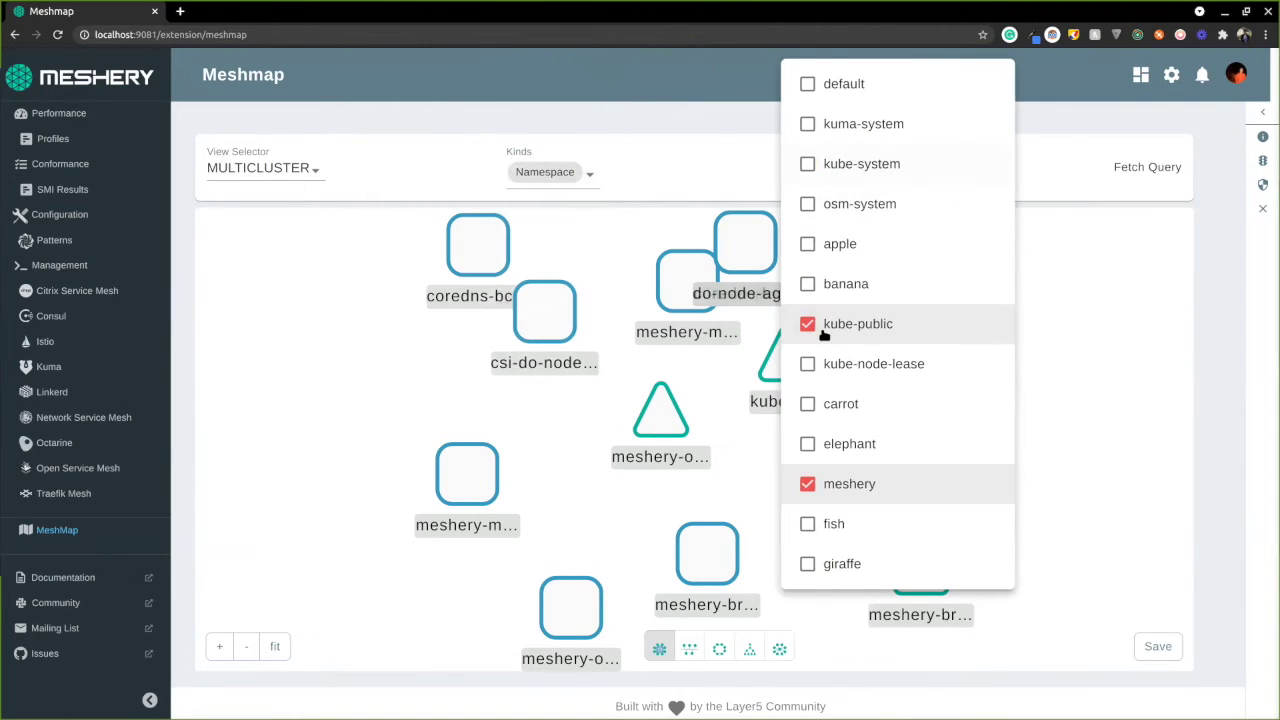
{"action": "left_click", "coordinate": [823, 330]}
{"action": "left_click", "coordinate": [1088, 334]}
{"action": "left_click", "coordinate": [1133, 180]}
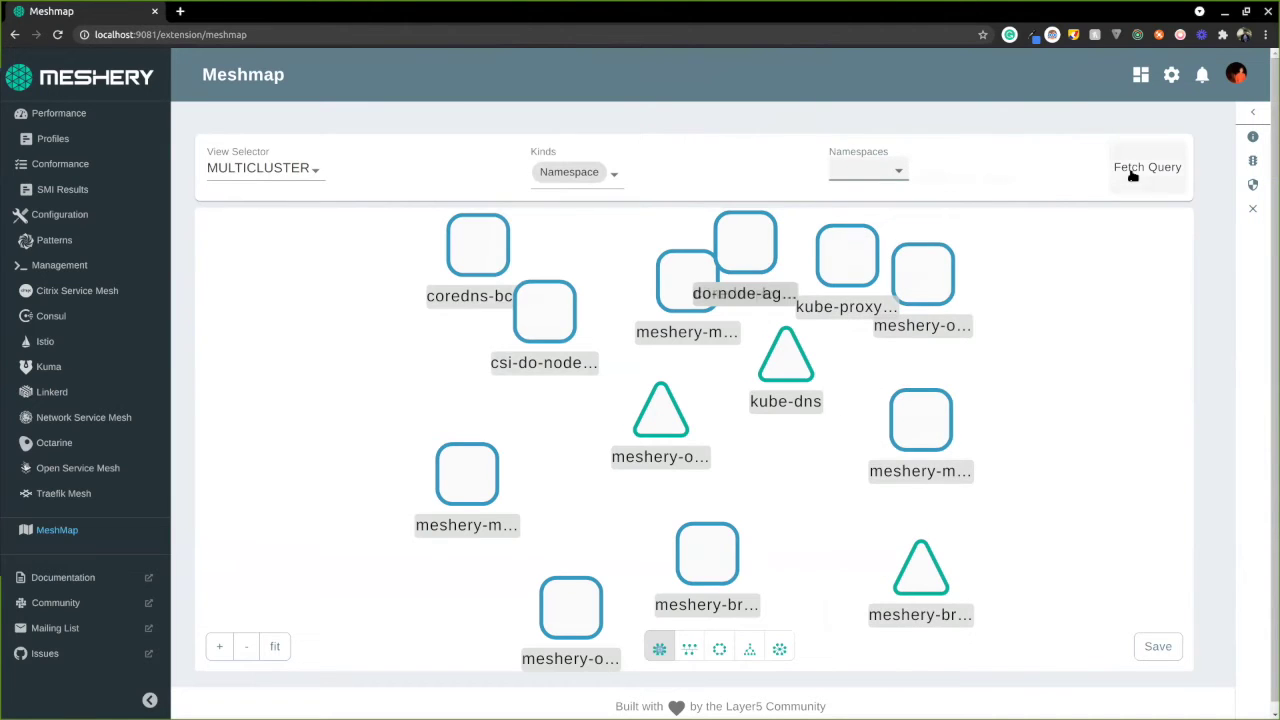
Rearrange the namespace nodes with the second graph layout and return to the first layout
{"action": "left_click", "coordinate": [690, 648]}
{"action": "left_click", "coordinate": [660, 649]}
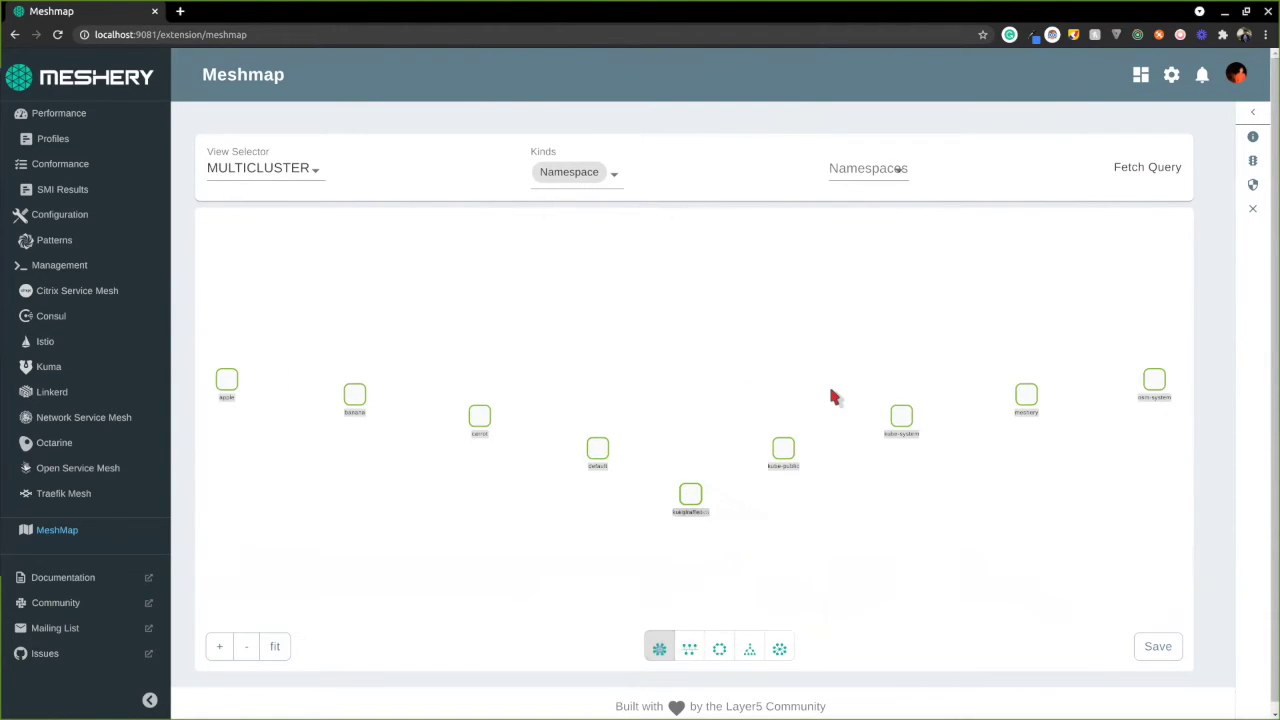
{"action": "left_click", "coordinate": [777, 509]}
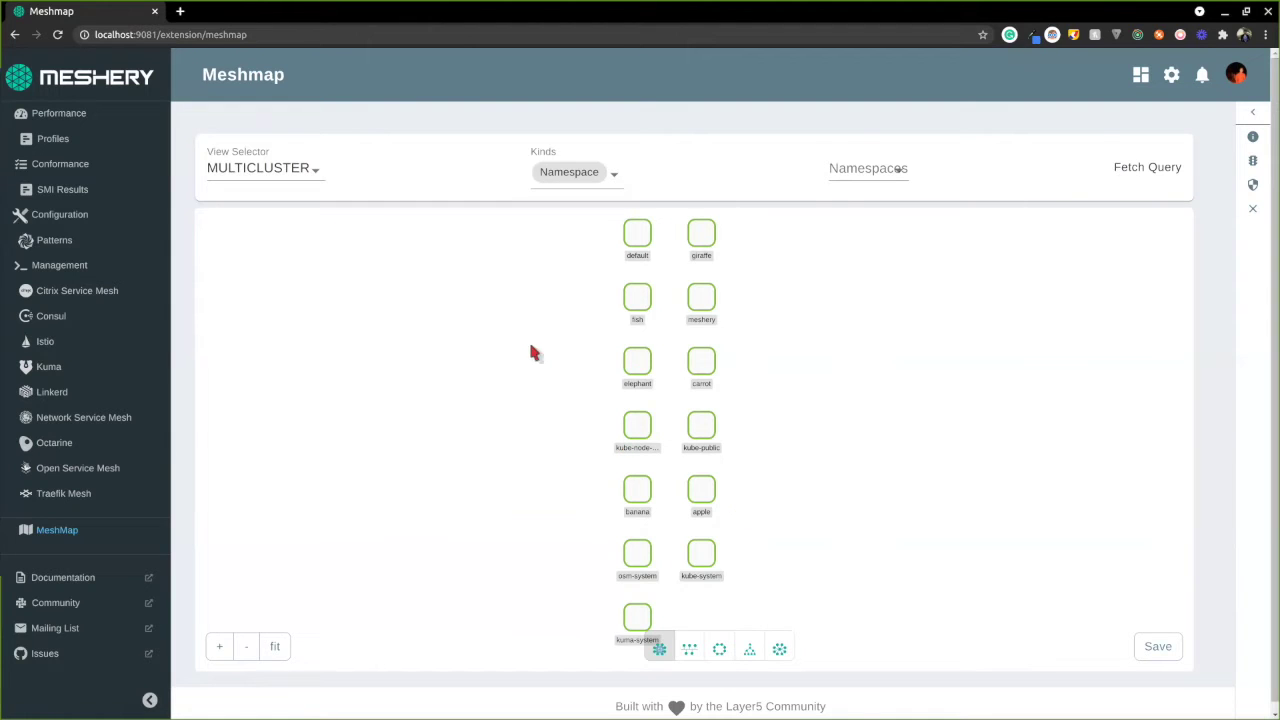
Switch to Visual Studio Code, maximize its window and examine the incoming-object log in the integrated terminal
{"action": "key", "text": "super"}
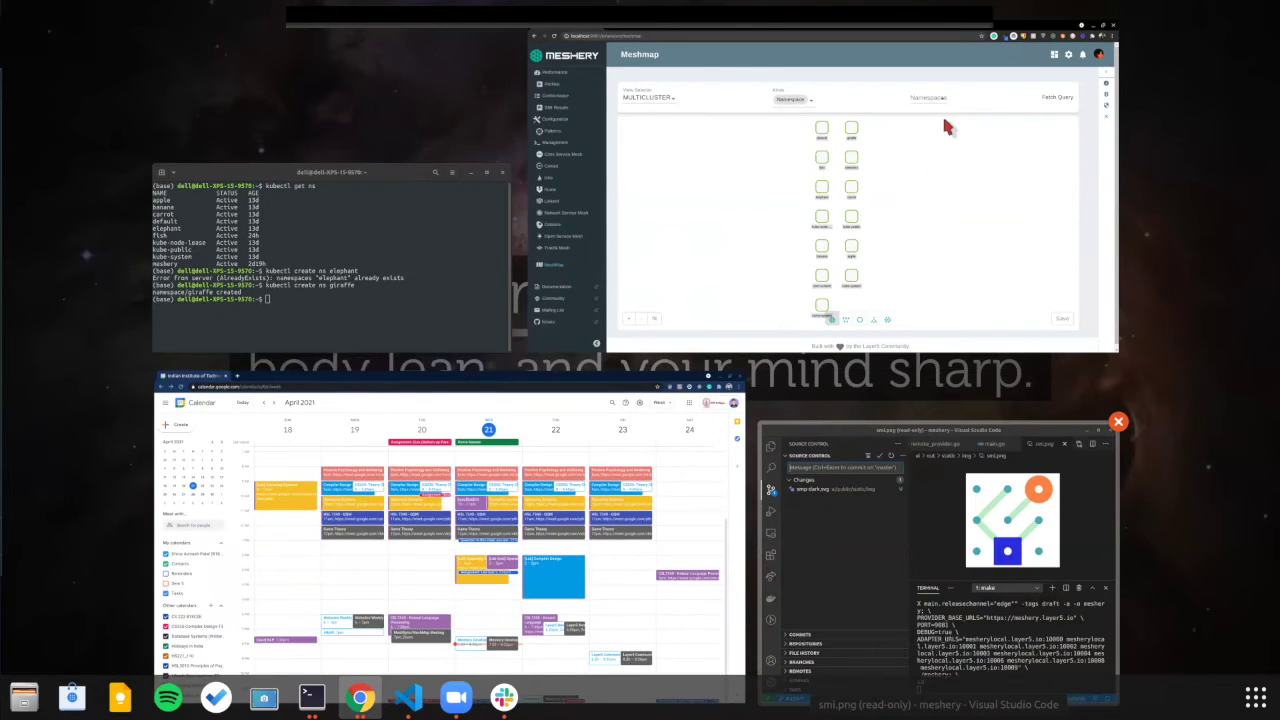
{"action": "left_click", "coordinate": [928, 671]}
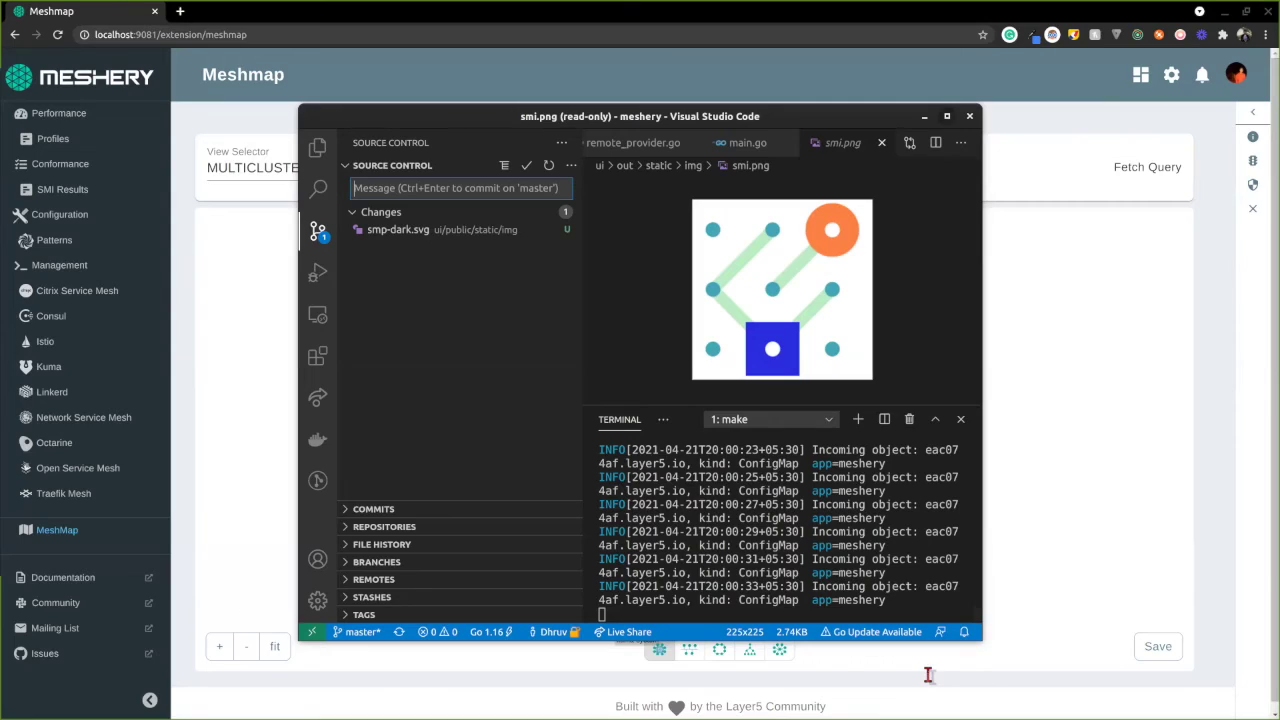
{"action": "key", "text": "super+Up"}
{"action": "left_click_drag", "start_coordinate": [506, 608], "coordinate": [1000, 684]}
{"action": "left_click", "coordinate": [620, 615]}
Switch to the terminal and create a namespace named hen with "kubectl create ns hen"
{"action": "key", "text": "alt+Tab"}
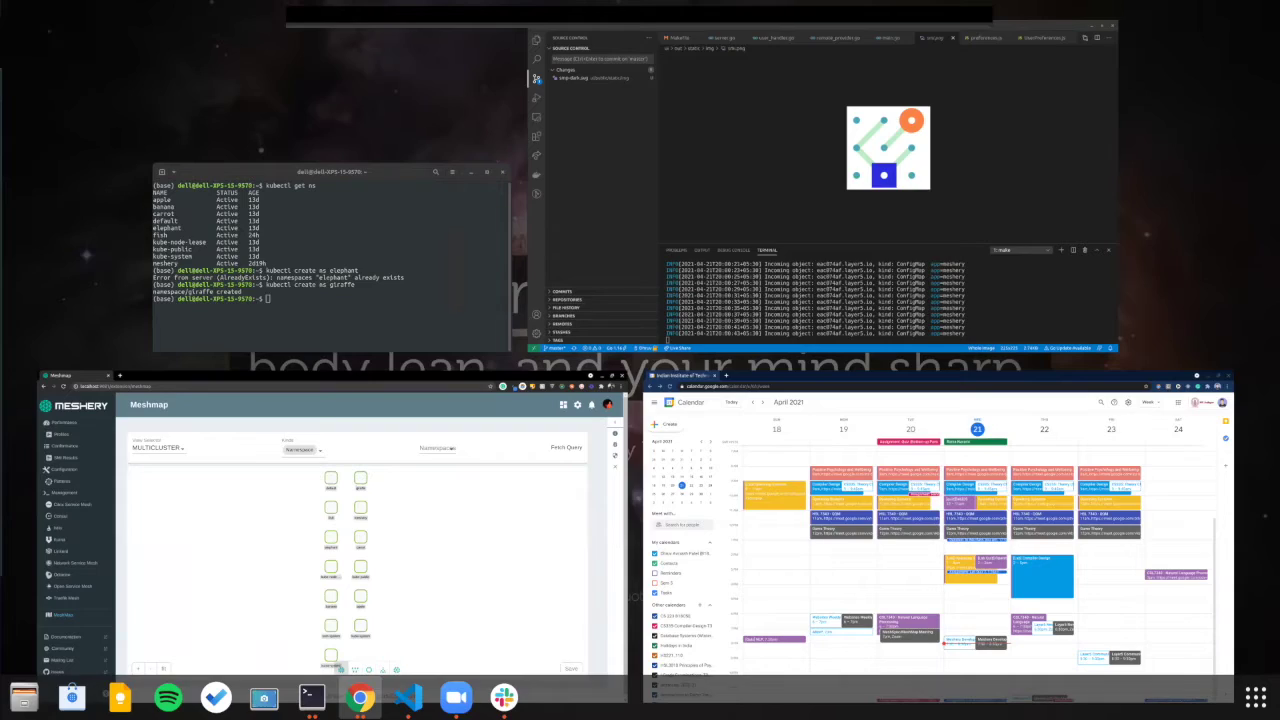
{"action": "key", "text": "Up"}
{"action": "key", "text": "BackSpace"}
{"action": "key", "text": "BackSpace"}
{"action": "key", "text": "BackSpace"}
{"action": "key", "text": "BackSpace"}
{"action": "key", "text": "BackSpace"}
{"action": "key", "text": "BackSpace"}
{"action": "key", "text": "BackSpace"}
{"action": "type", "text": "hen"}
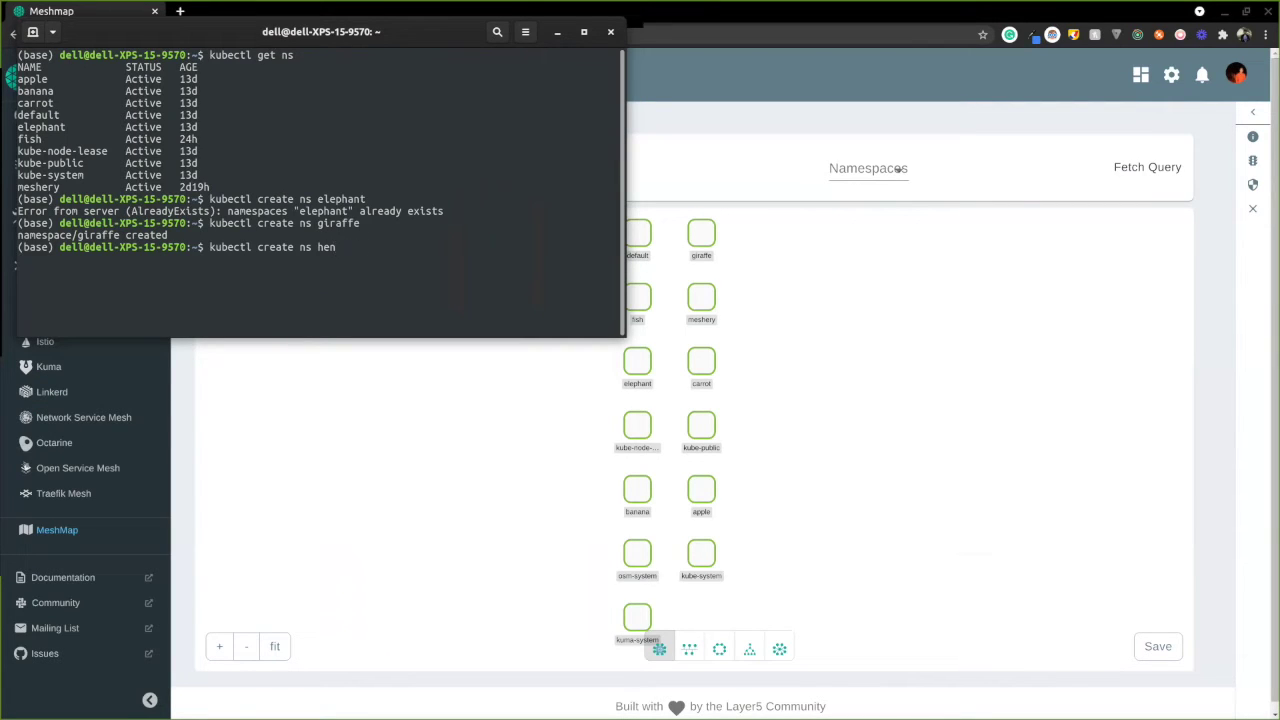
{"action": "key", "text": "Return"}
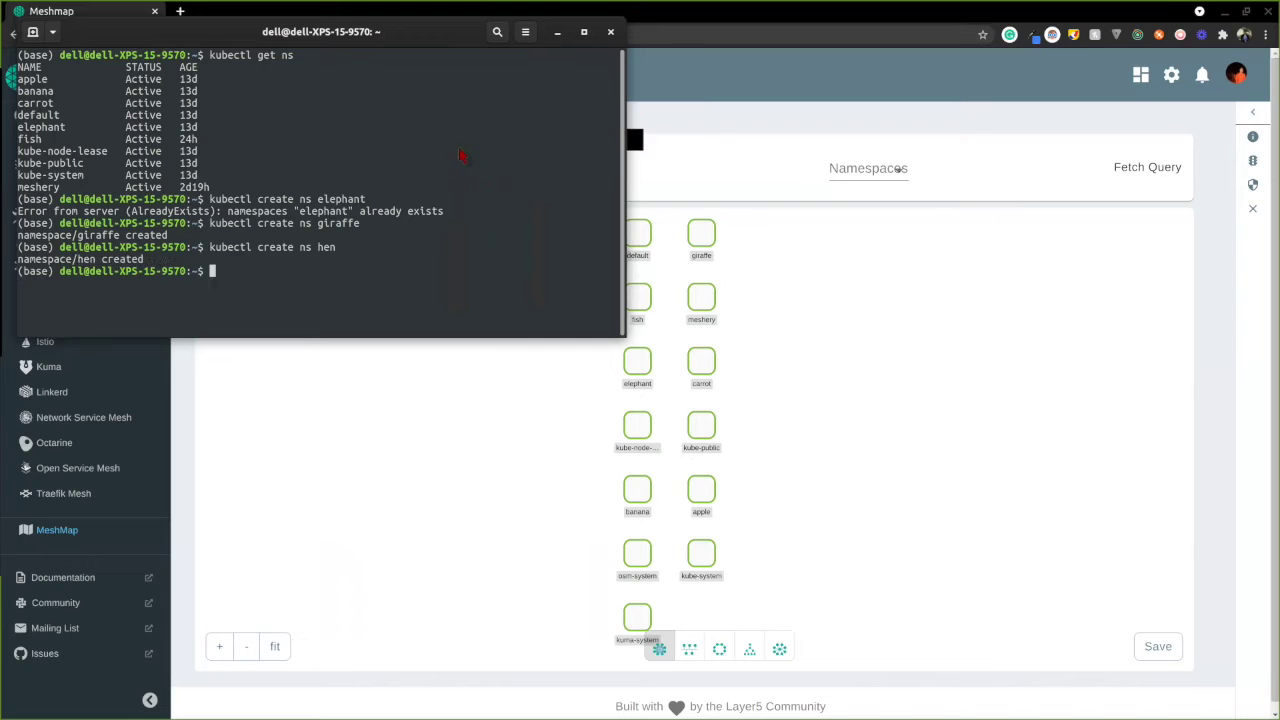
Return to MeshMap, fetch the namespace query again and move the hen node clear of the other namespaces, beside default and fish
{"action": "left_click_drag", "start_coordinate": [412, 30], "coordinate": [412, 50]}
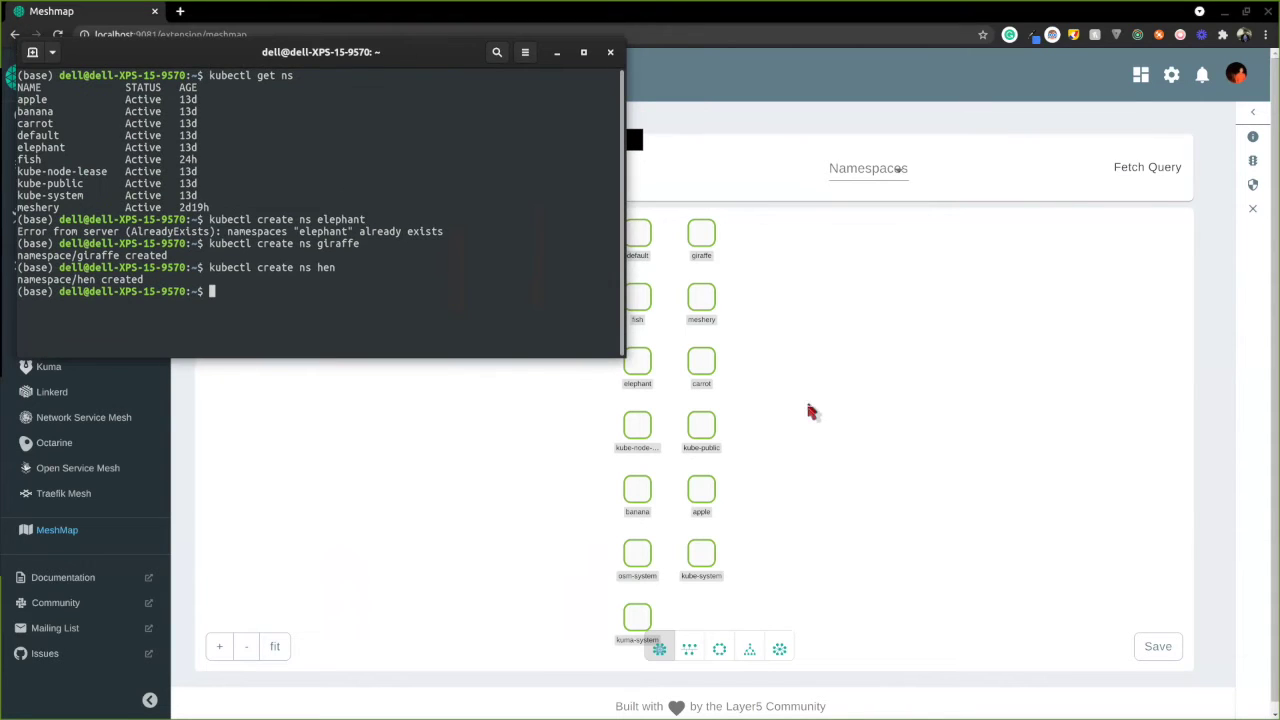
{"action": "left_click", "coordinate": [852, 400]}
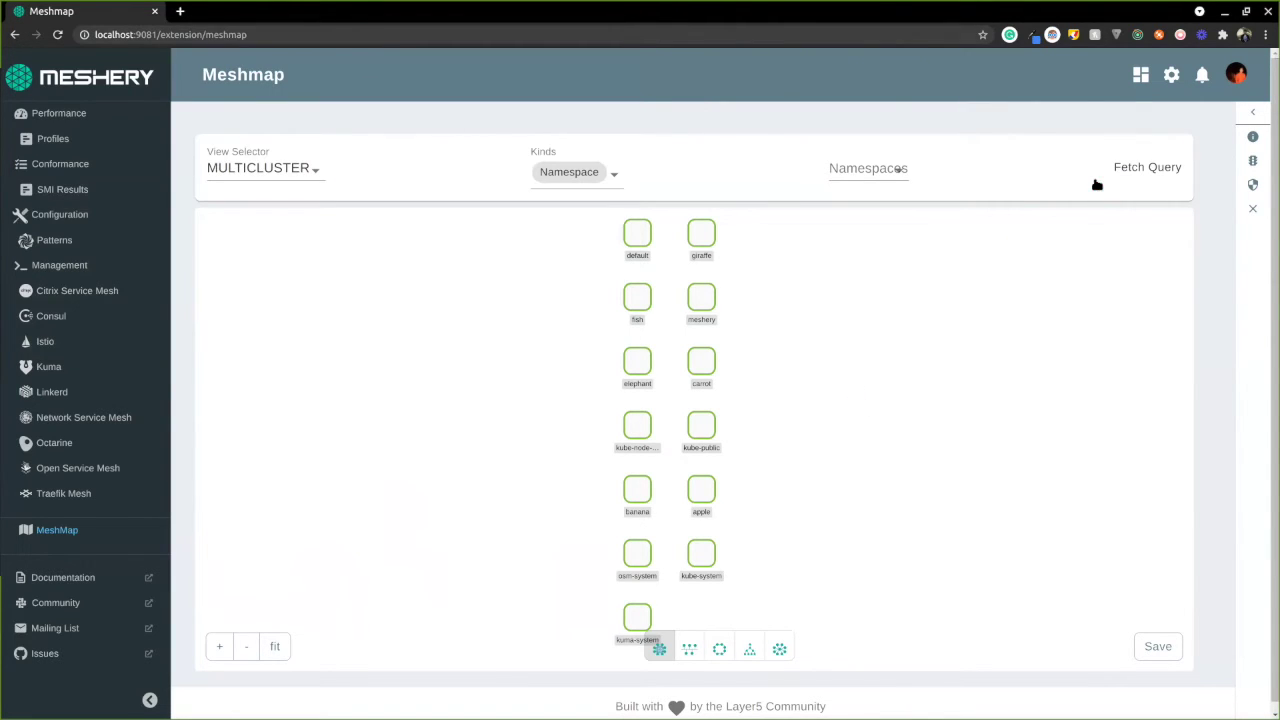
{"action": "left_click", "coordinate": [1134, 171]}
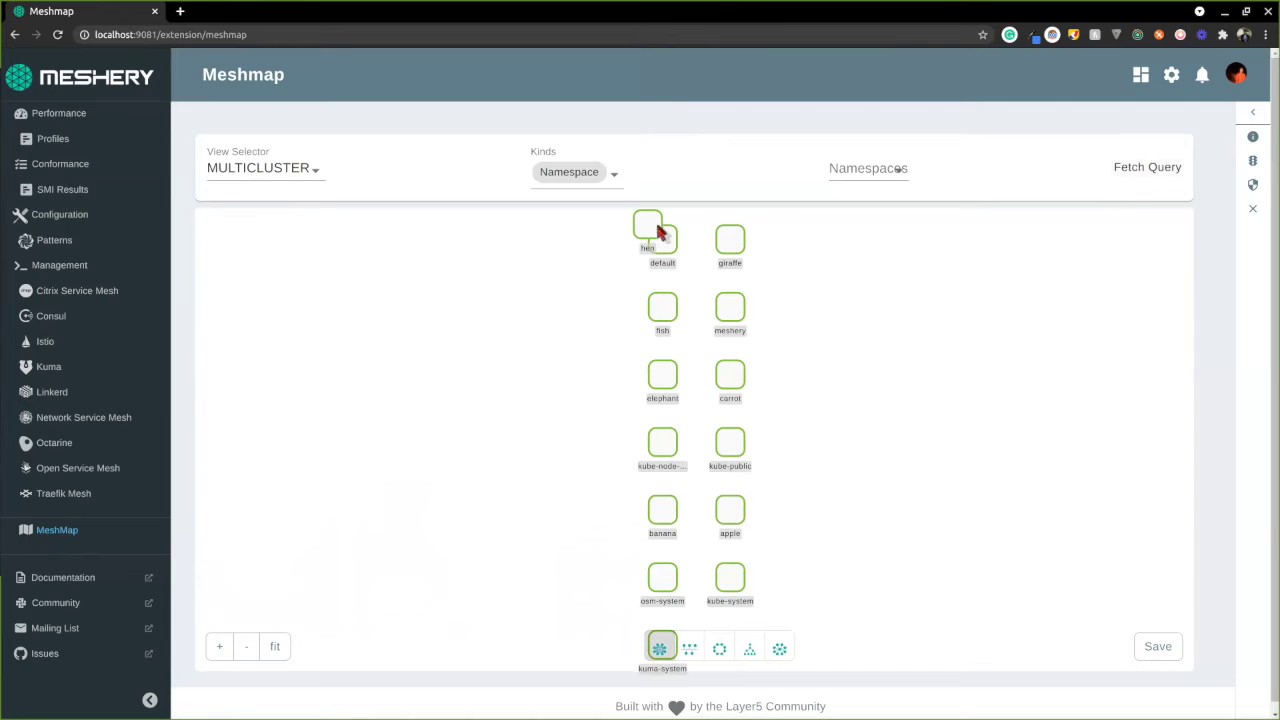
{"action": "left_click_drag", "start_coordinate": [645, 231], "coordinate": [617, 265]}
{"action": "left_click_drag", "start_coordinate": [620, 282], "coordinate": [589, 310]}
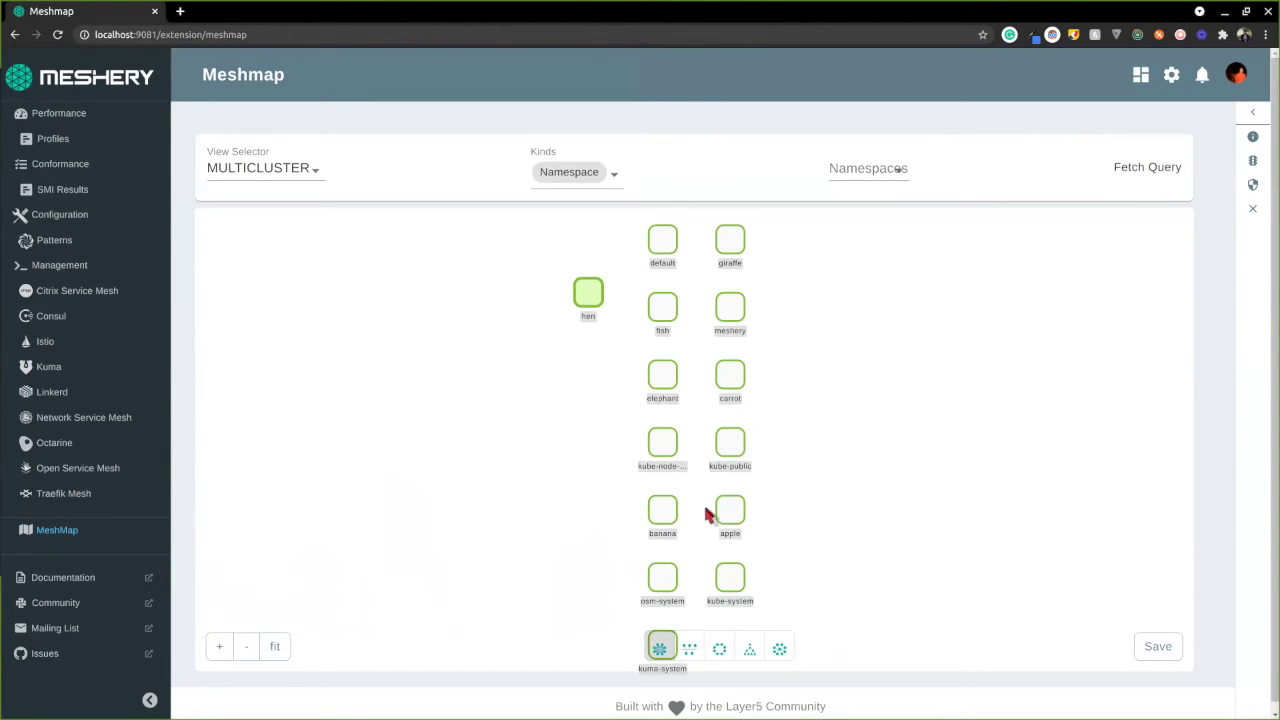
Switch to Visual Studio Code and highlight the terminal log entry for the incoming hen namespace
{"action": "key", "text": "alt+Tab"}
{"action": "key", "text": "alt+Tab"}
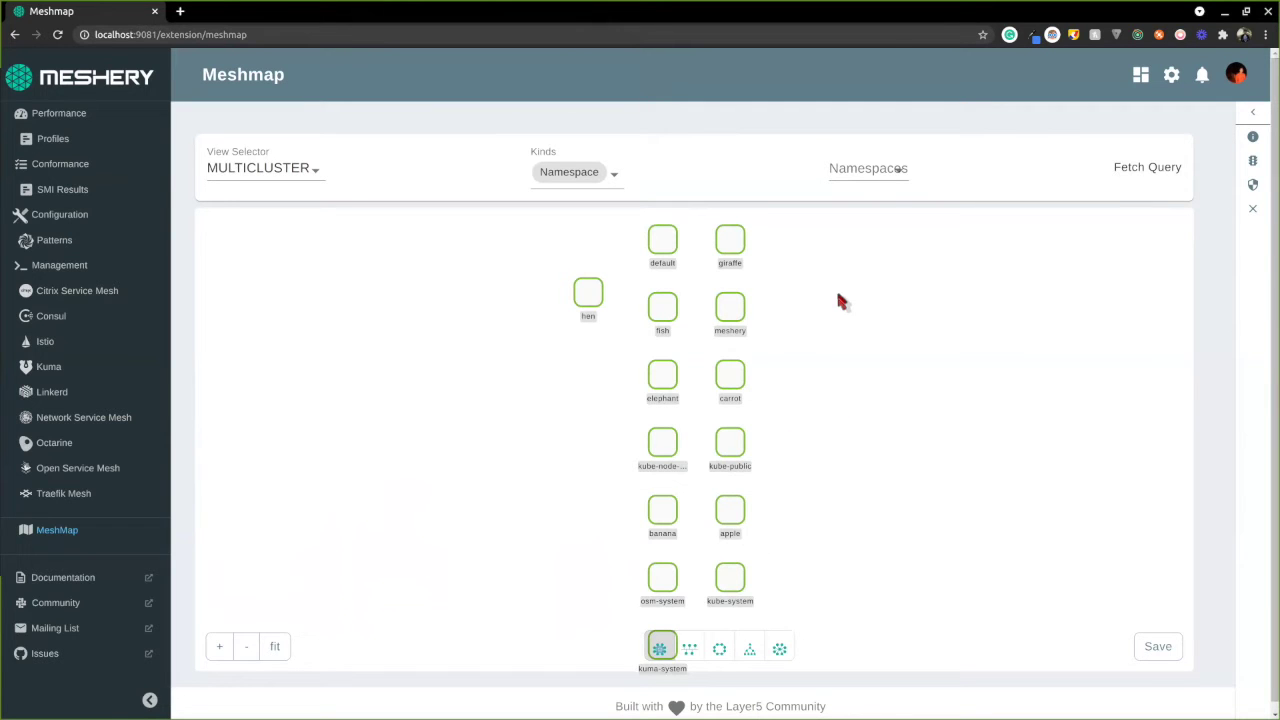
{"action": "key", "text": "super"}
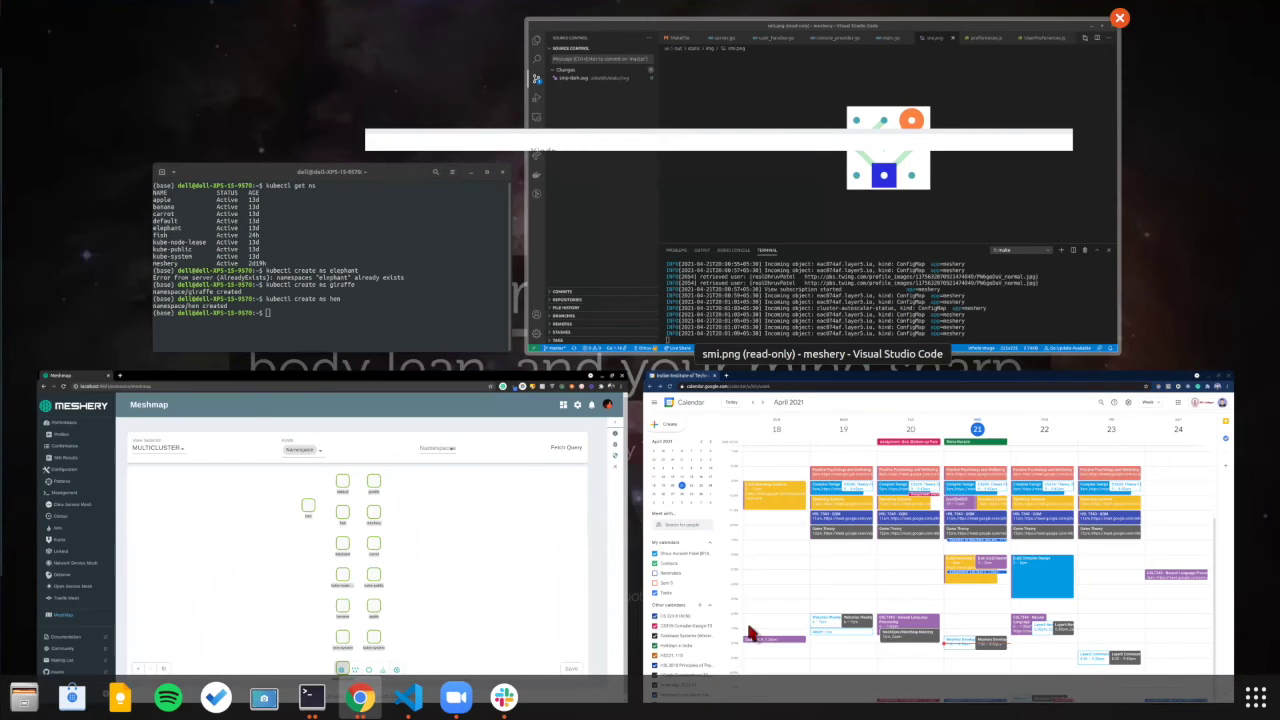
{"action": "key", "text": "alt+Tab"}
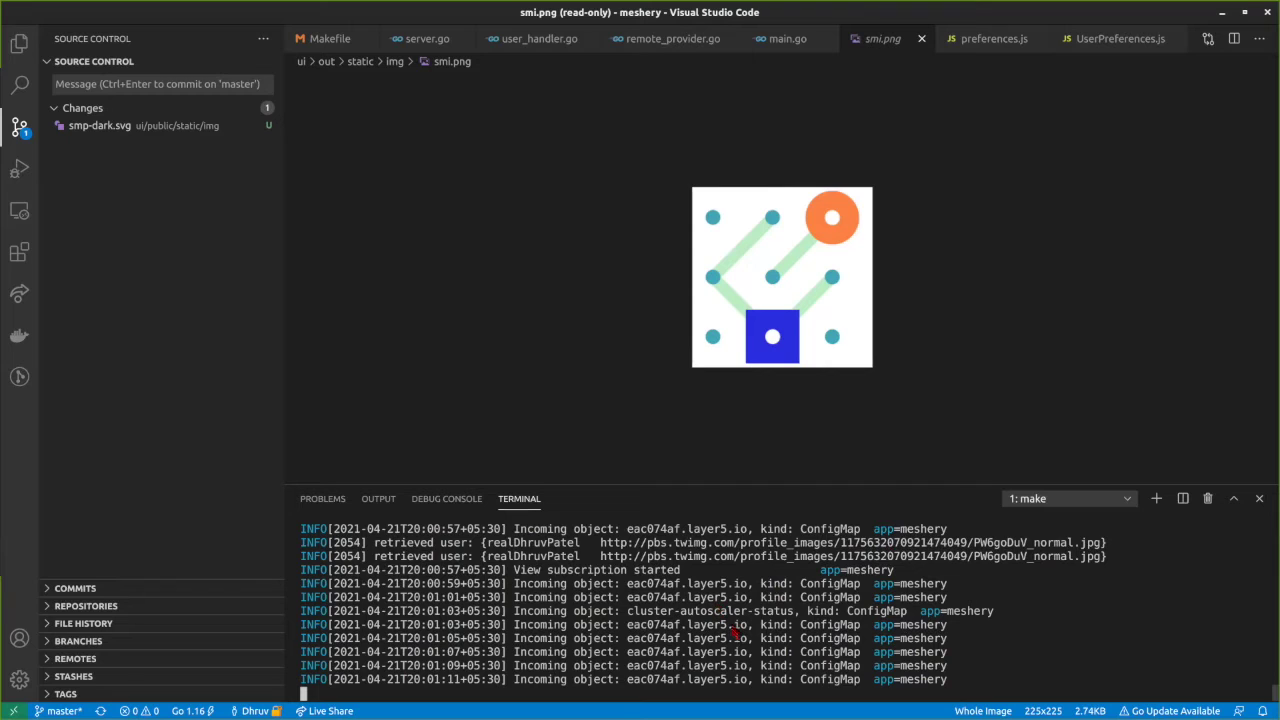
{"action": "scroll", "coordinate": [733, 632], "scroll_direction": "up", "scroll_amount": 4}
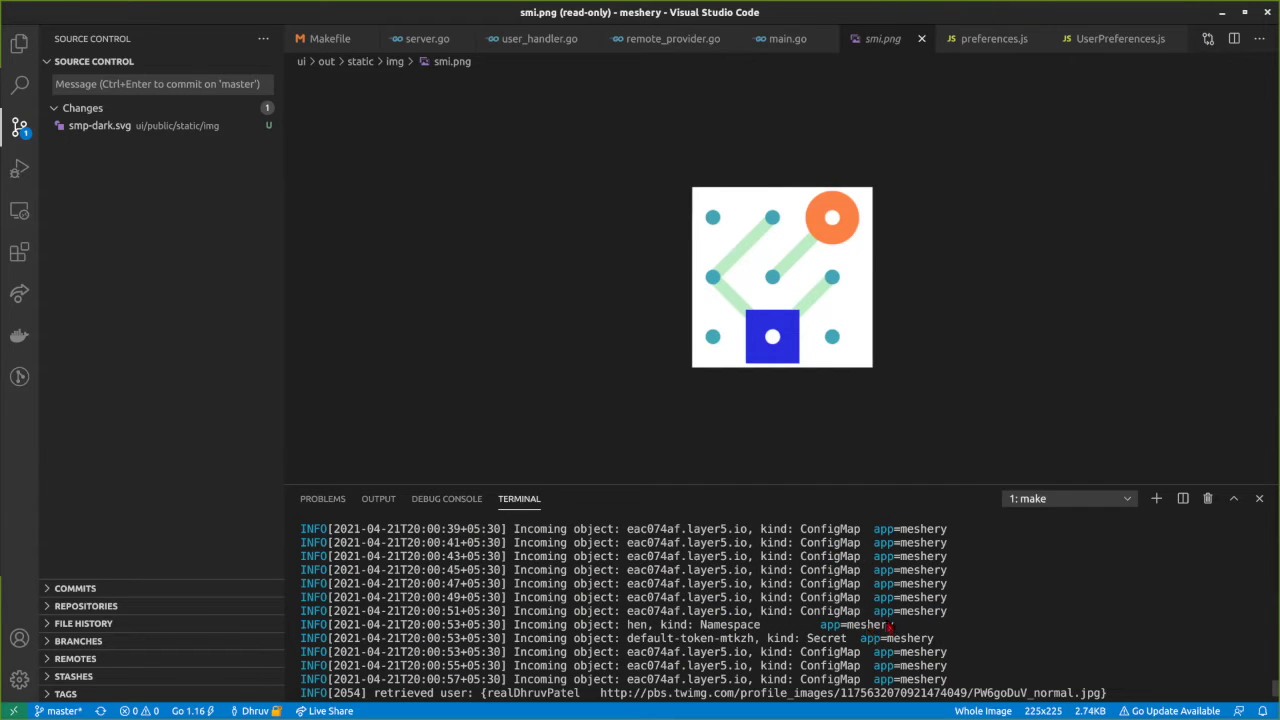
{"action": "left_click_drag", "start_coordinate": [890, 625], "coordinate": [300, 627]}
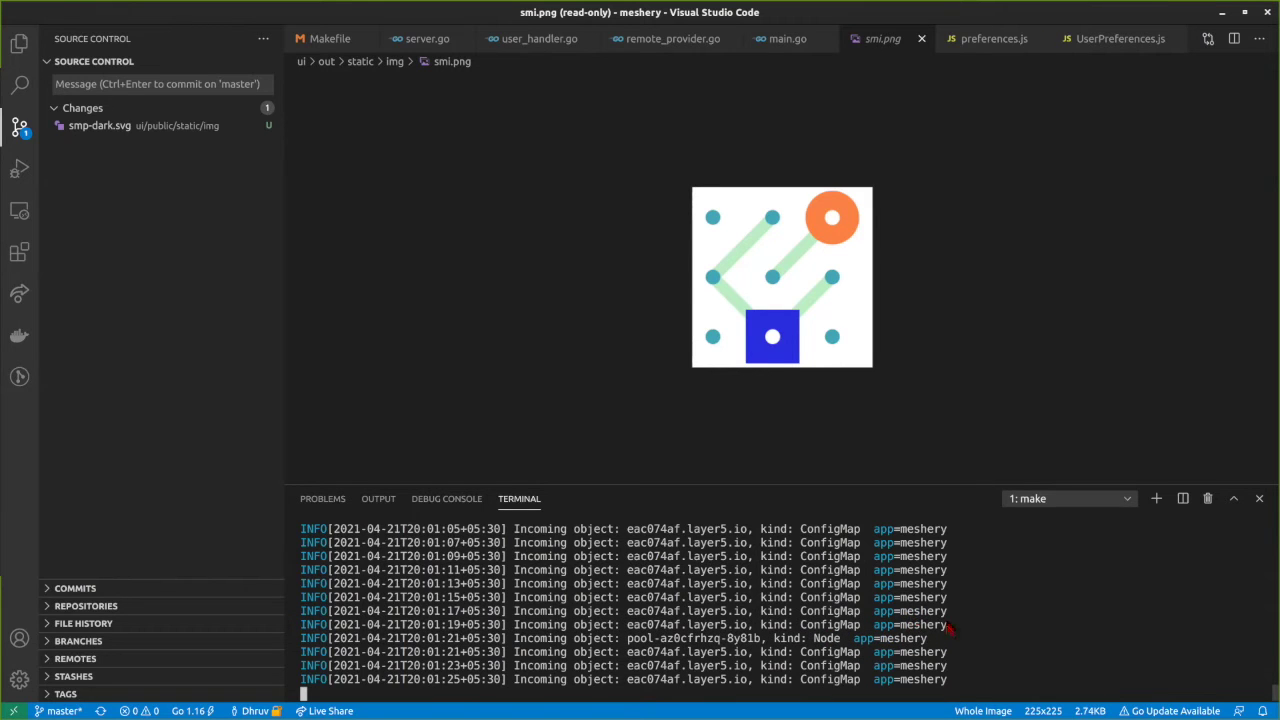
Return to MeshMap, add Deployment to the queried kinds alongside Namespace, fetch the query and arrange the nodes in the grid layout
{"action": "key", "text": "alt+Tab"}
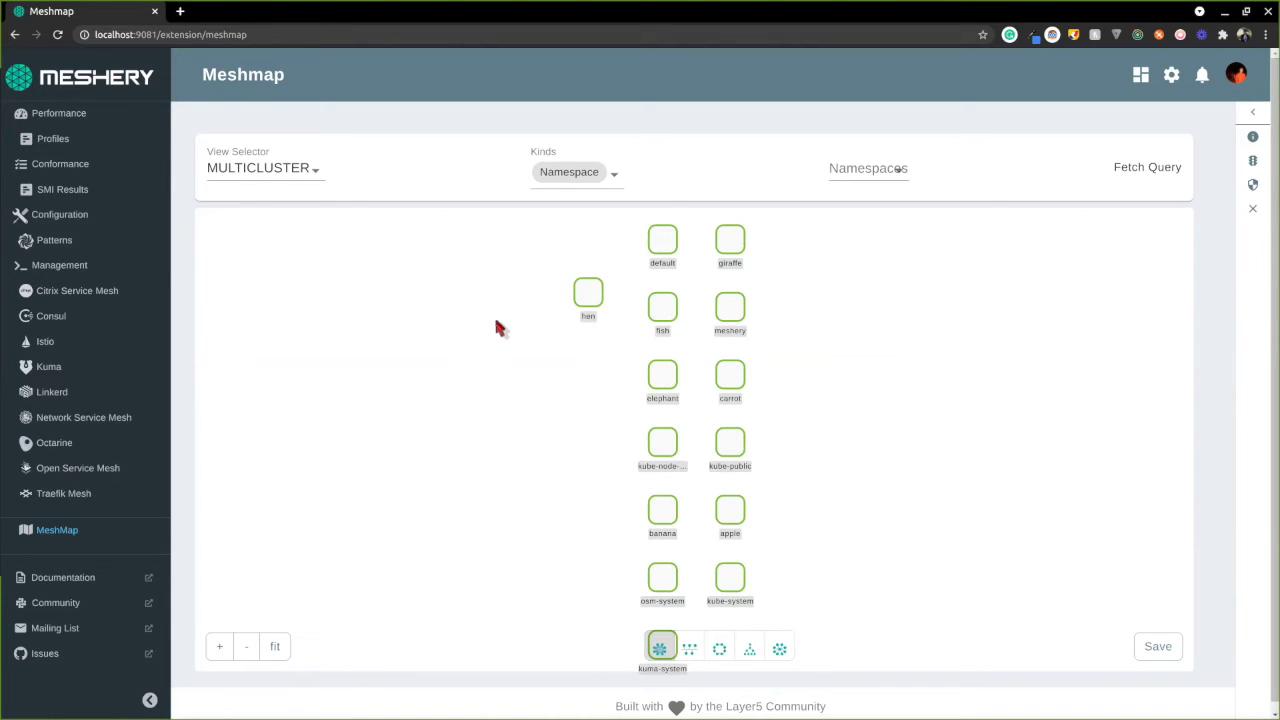
{"action": "left_click", "coordinate": [609, 175]}
{"action": "left_click", "coordinate": [563, 163]}
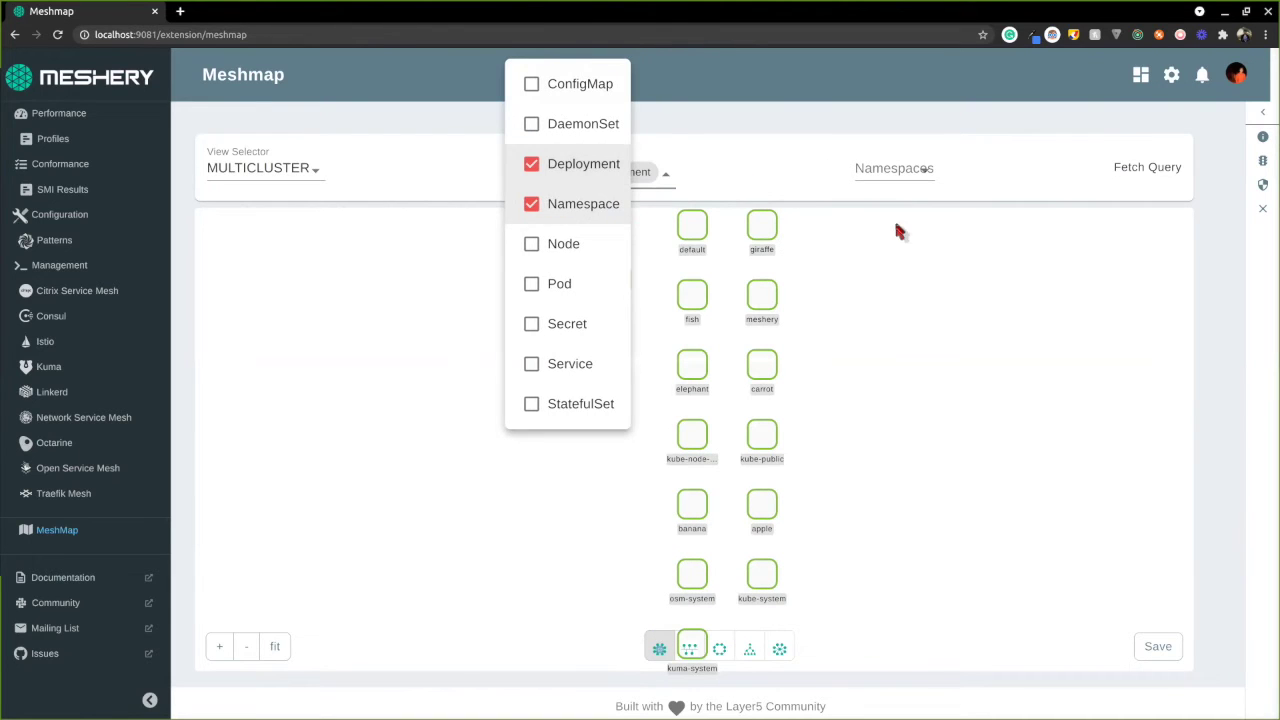
{"action": "left_click", "coordinate": [898, 232]}
{"action": "left_click", "coordinate": [1166, 169]}
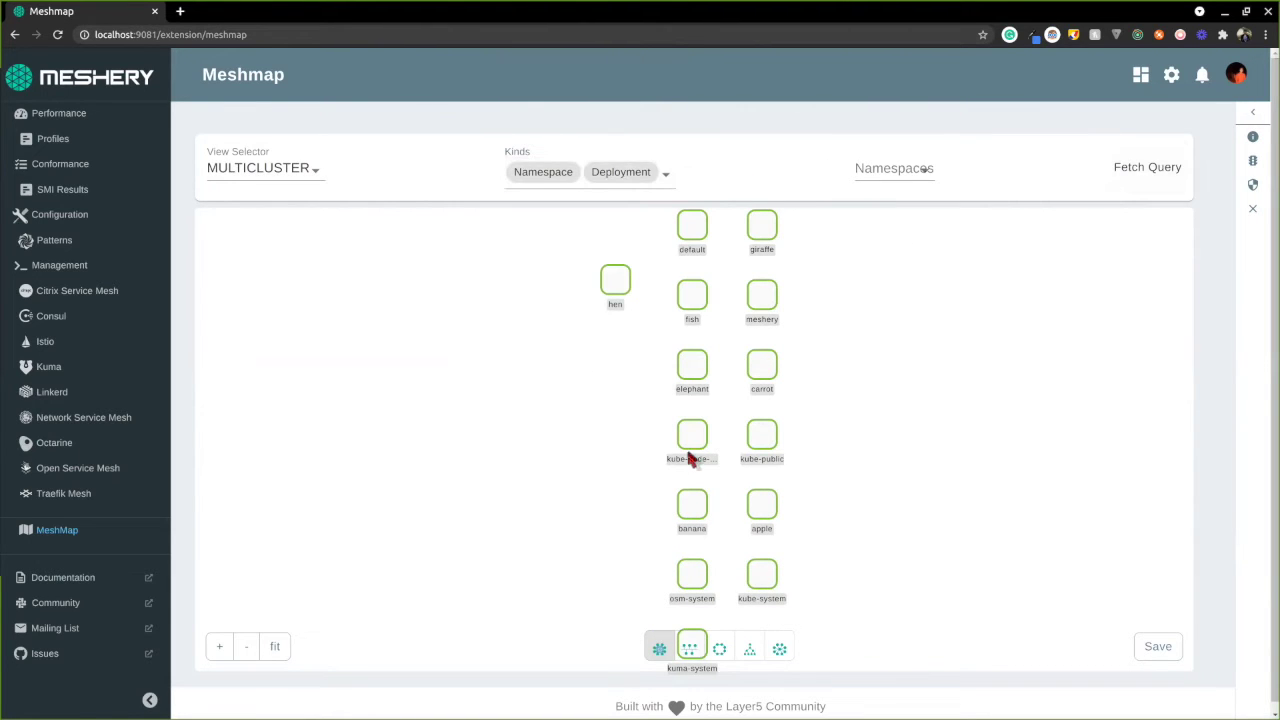
{"action": "left_click", "coordinate": [689, 650]}
{"action": "left_click", "coordinate": [659, 649]}
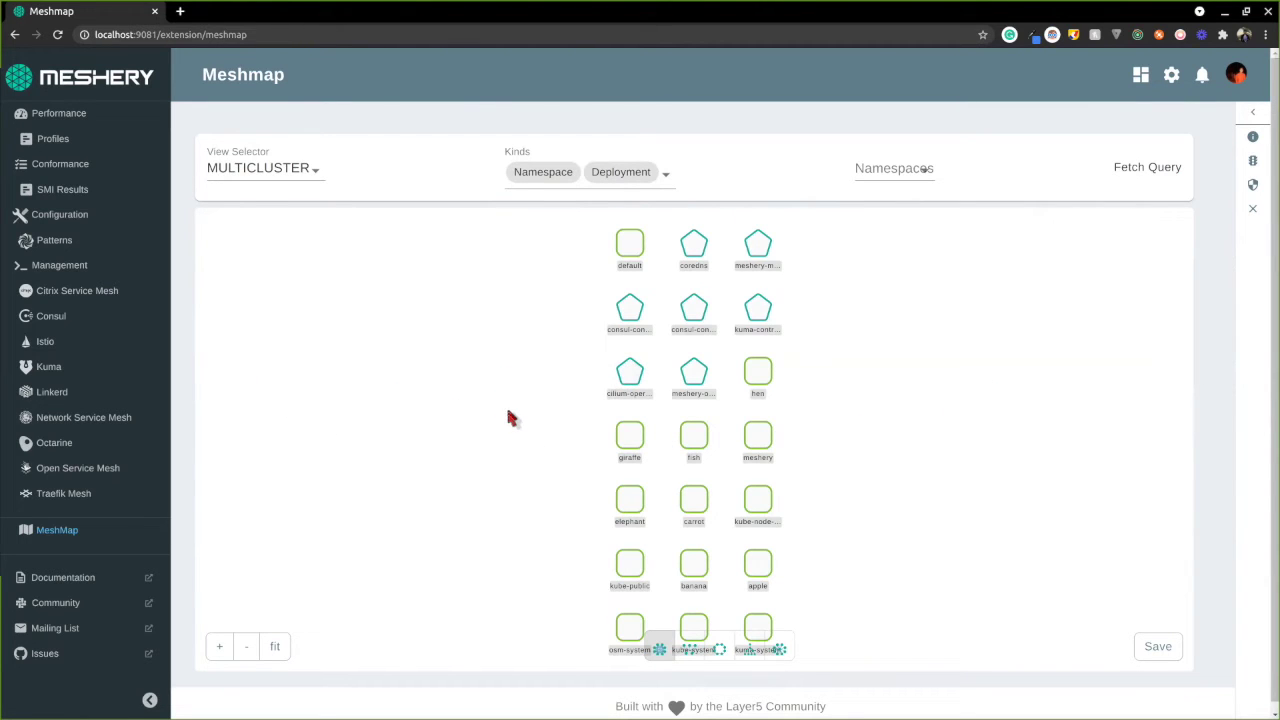
Highlight the meshery-operator deployment node and fetch the Namespace and Deployment query again
{"action": "left_click", "coordinate": [317, 169]}
{"action": "left_click", "coordinate": [440, 322]}
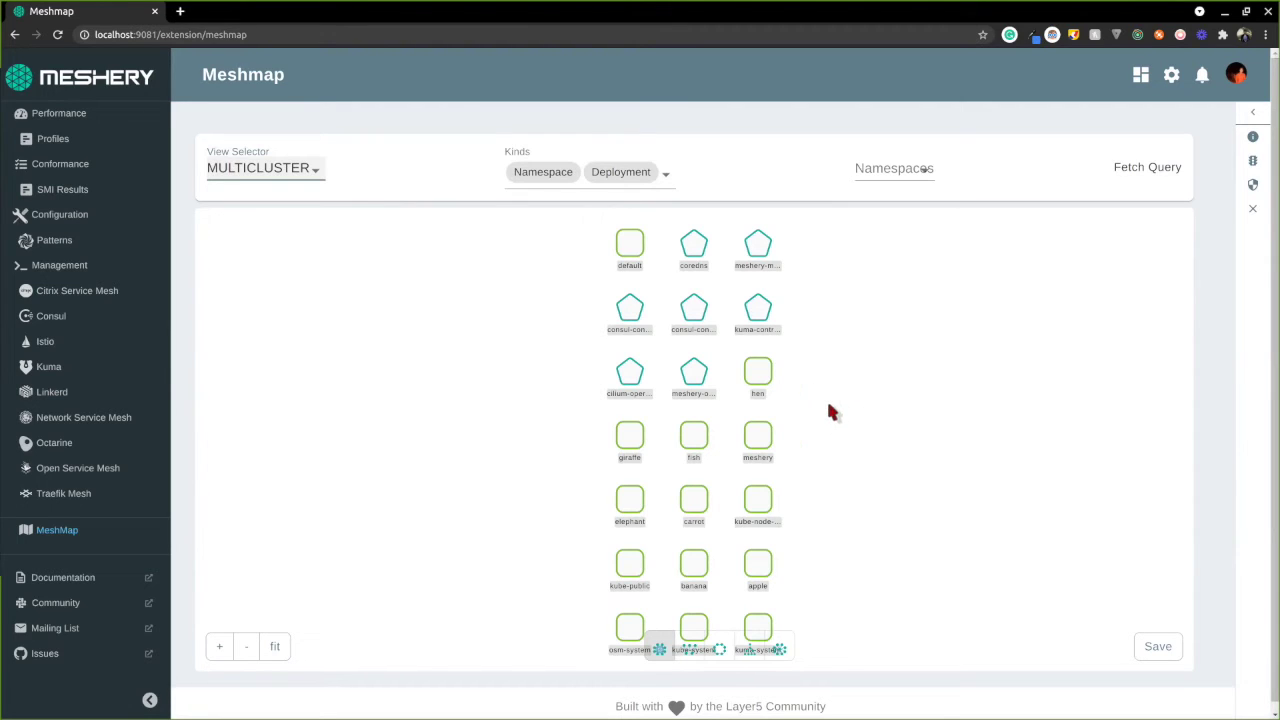
{"action": "left_click", "coordinate": [694, 370]}
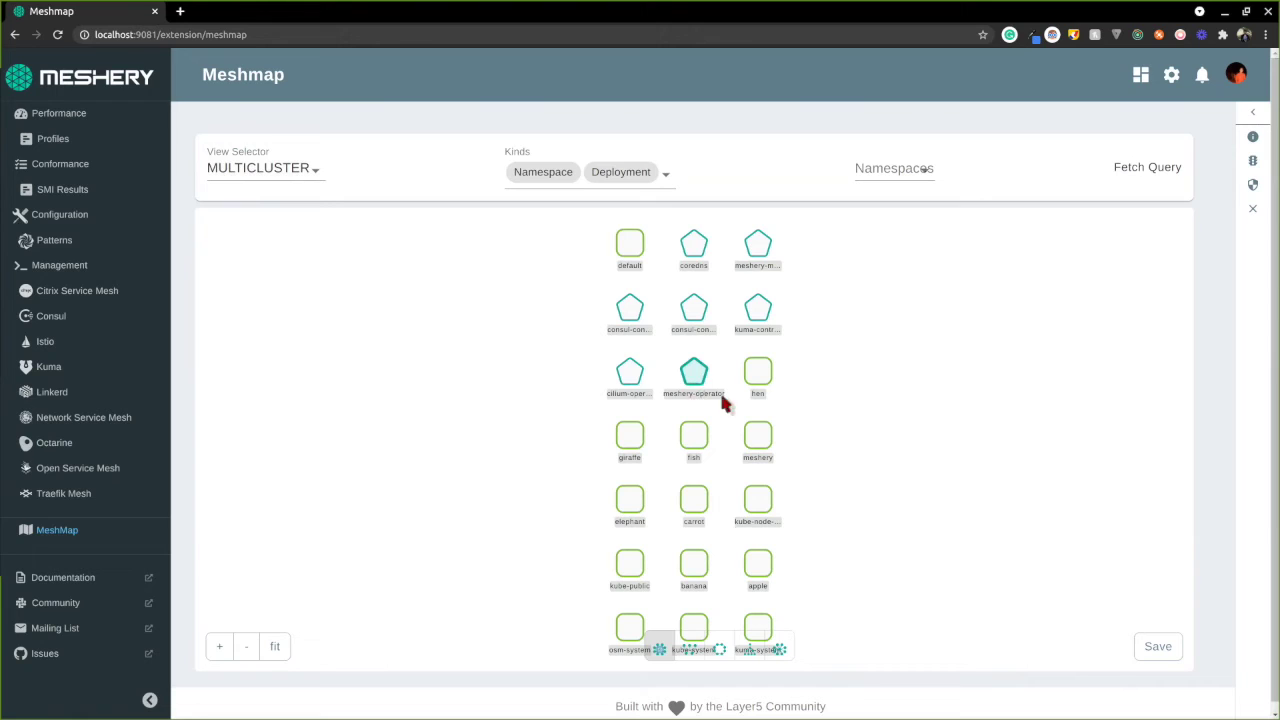
{"action": "left_click", "coordinate": [855, 465]}
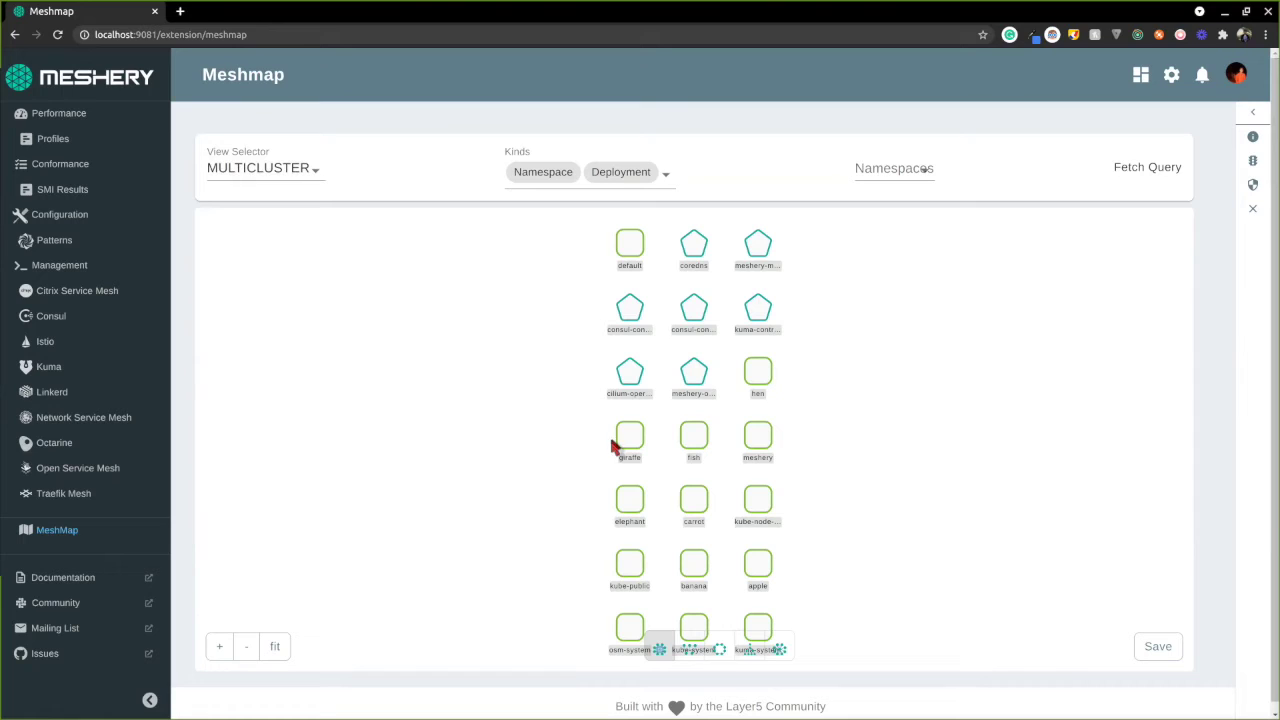
{"action": "left_click", "coordinate": [694, 374]}
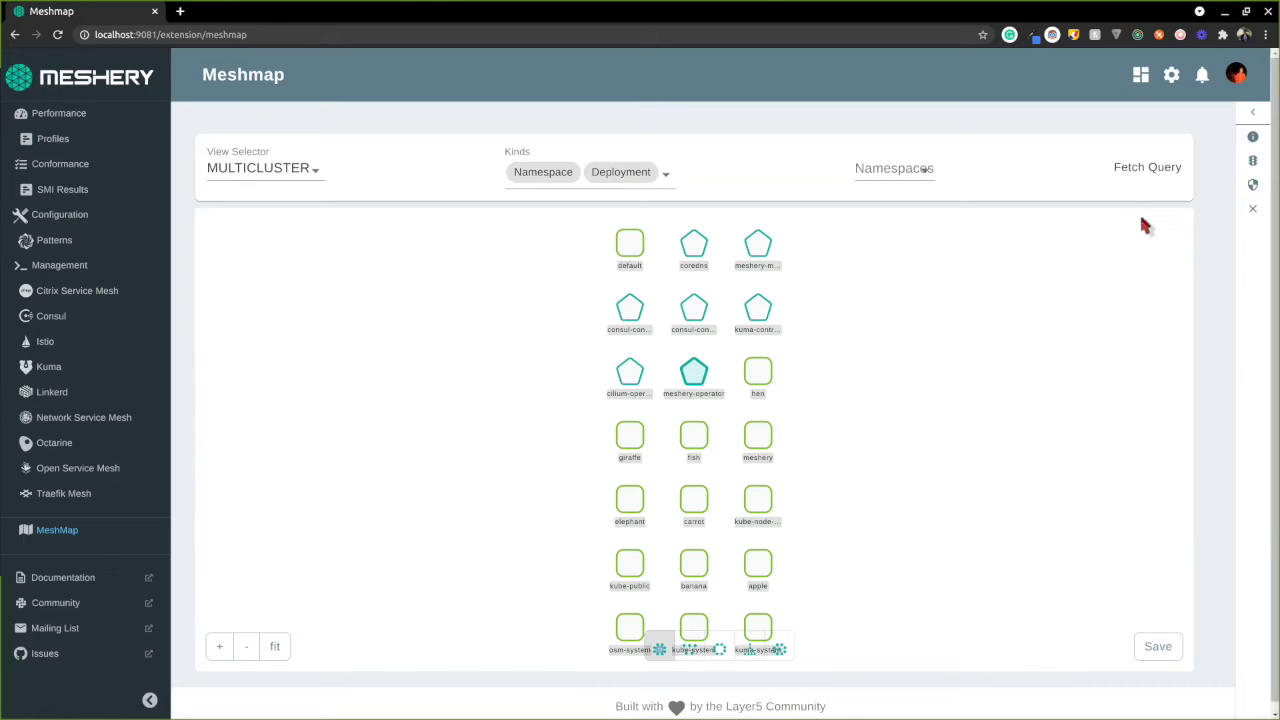
{"action": "left_click", "coordinate": [1160, 178]}
Expand and collapse the Actions side panel, and preview the row layout before returning the nodes to the grid layout
{"action": "left_click", "coordinate": [1254, 116]}
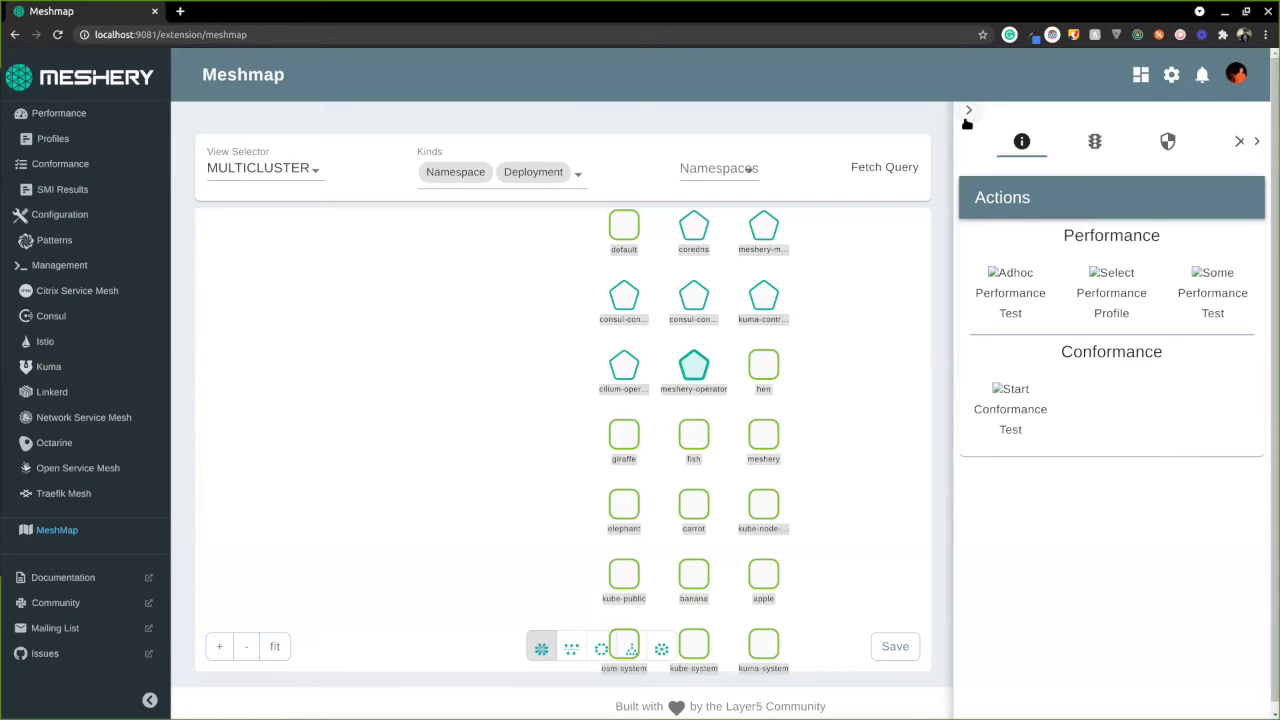
{"action": "left_click", "coordinate": [967, 116]}
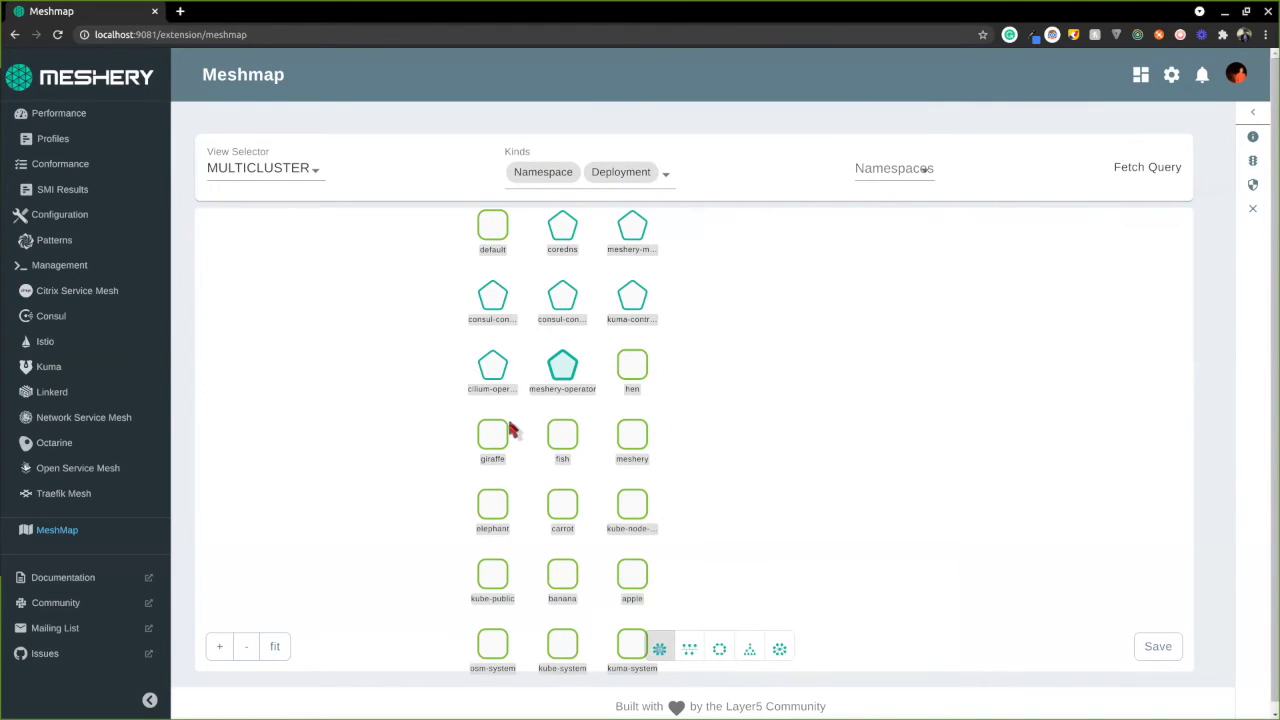
{"action": "left_click", "coordinate": [689, 650]}
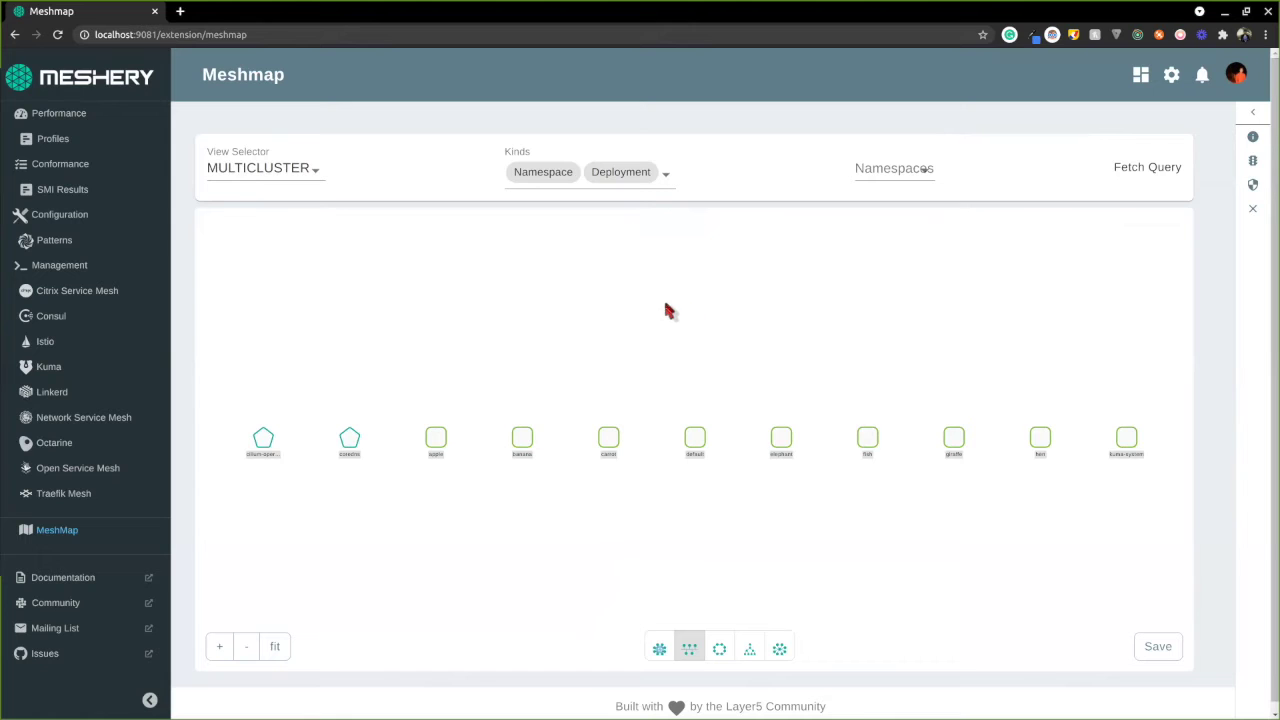
{"action": "left_click", "coordinate": [662, 649]}
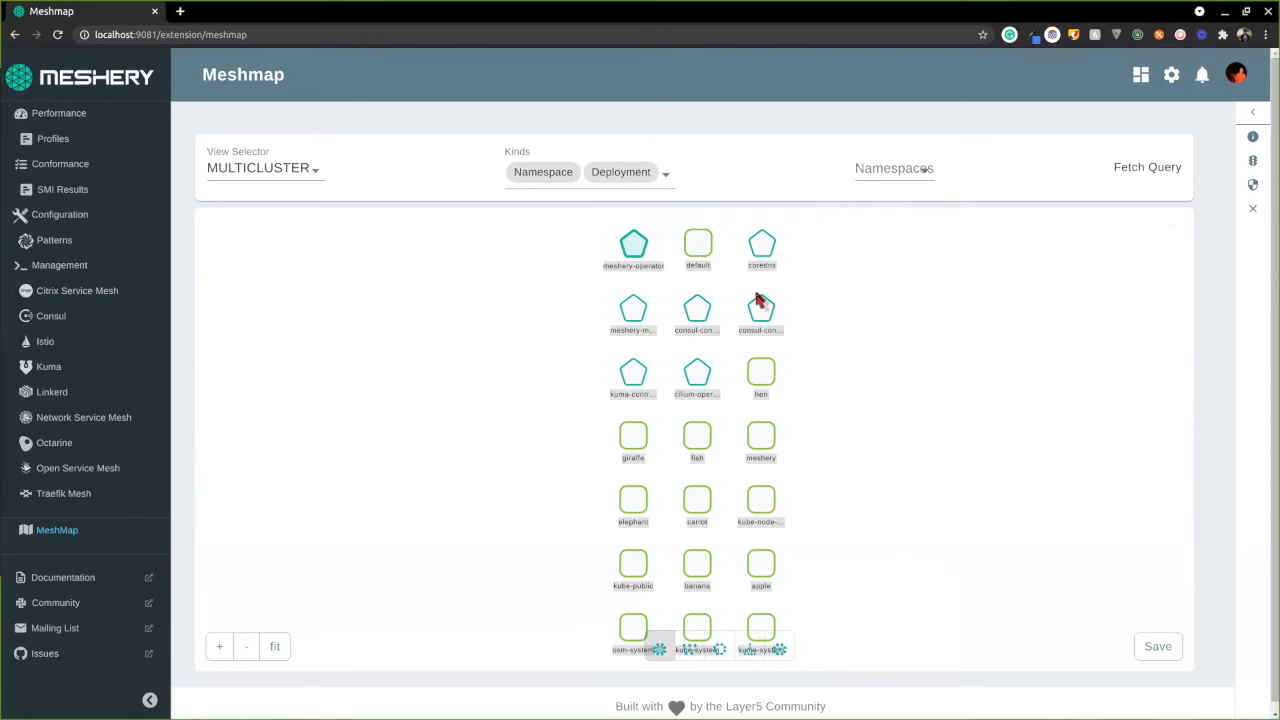
Highlight the hen namespace and nudge the consul-consul-controller deployment node slightly outward from its grid column
{"action": "left_click", "coordinate": [761, 308]}
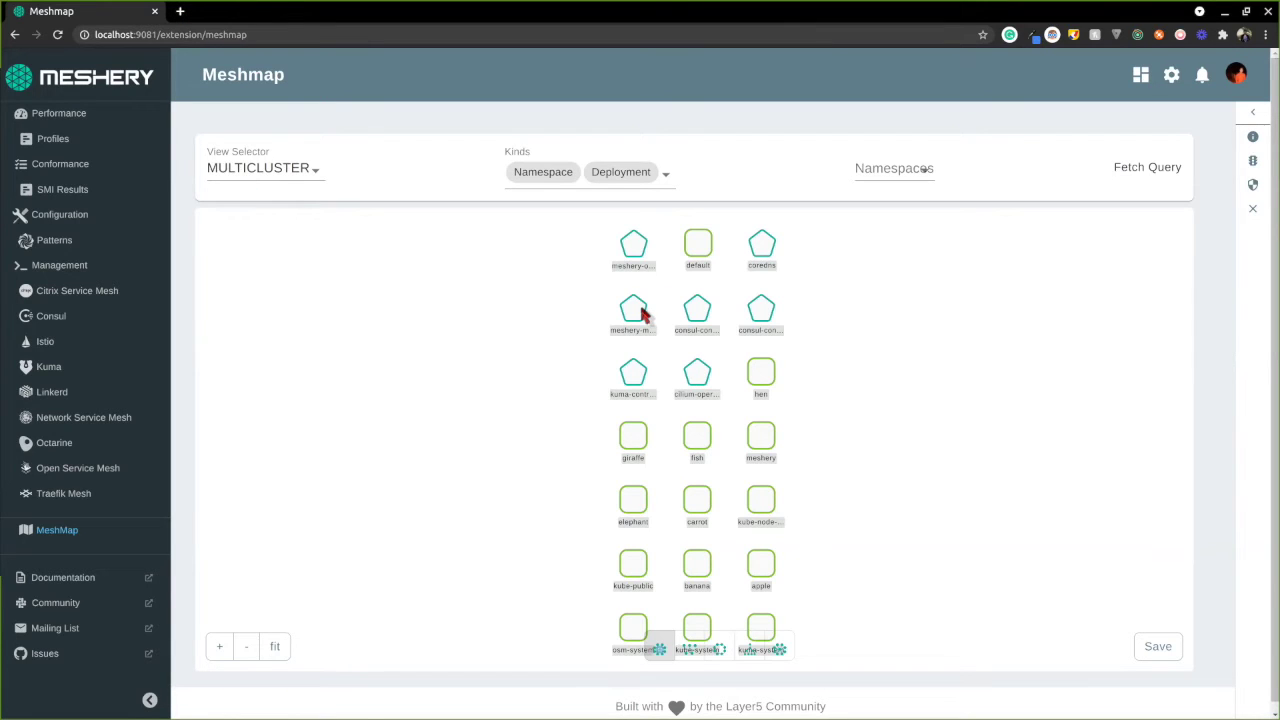
{"action": "left_click", "coordinate": [770, 378]}
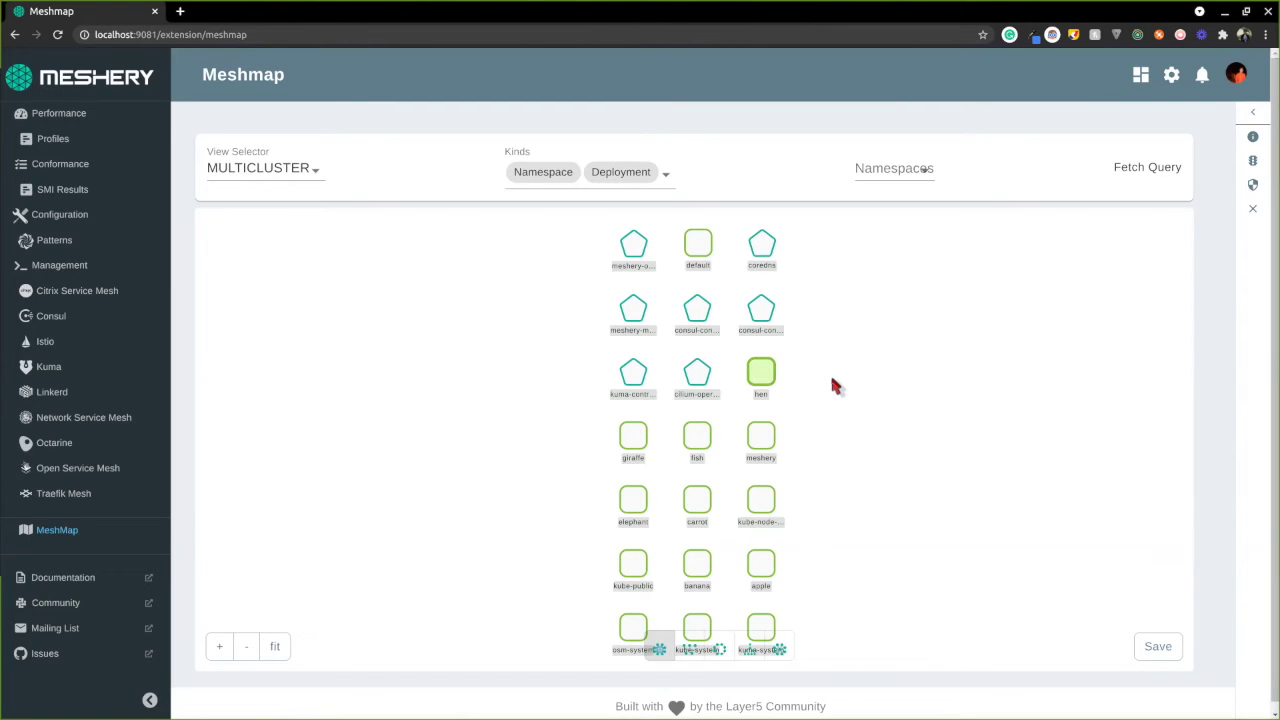
{"action": "left_click", "coordinate": [742, 378]}
{"action": "left_click", "coordinate": [760, 376]}
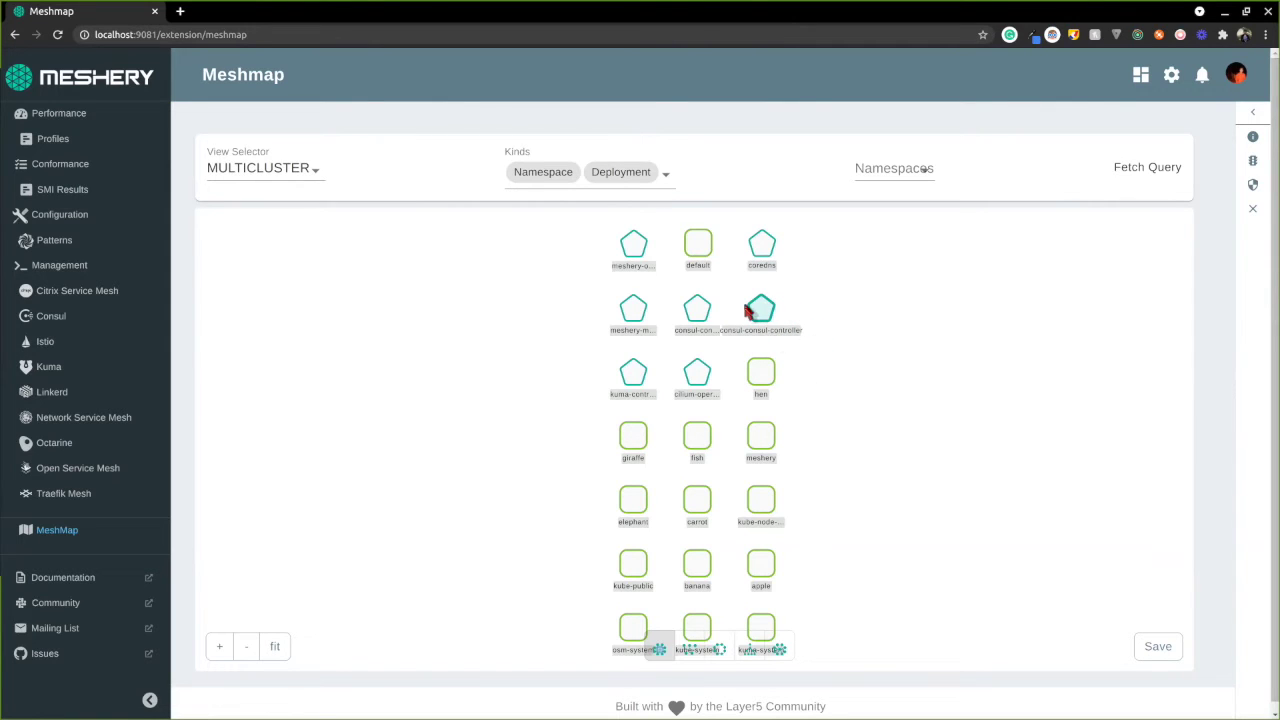
{"action": "left_click_drag", "start_coordinate": [758, 312], "coordinate": [773, 312]}
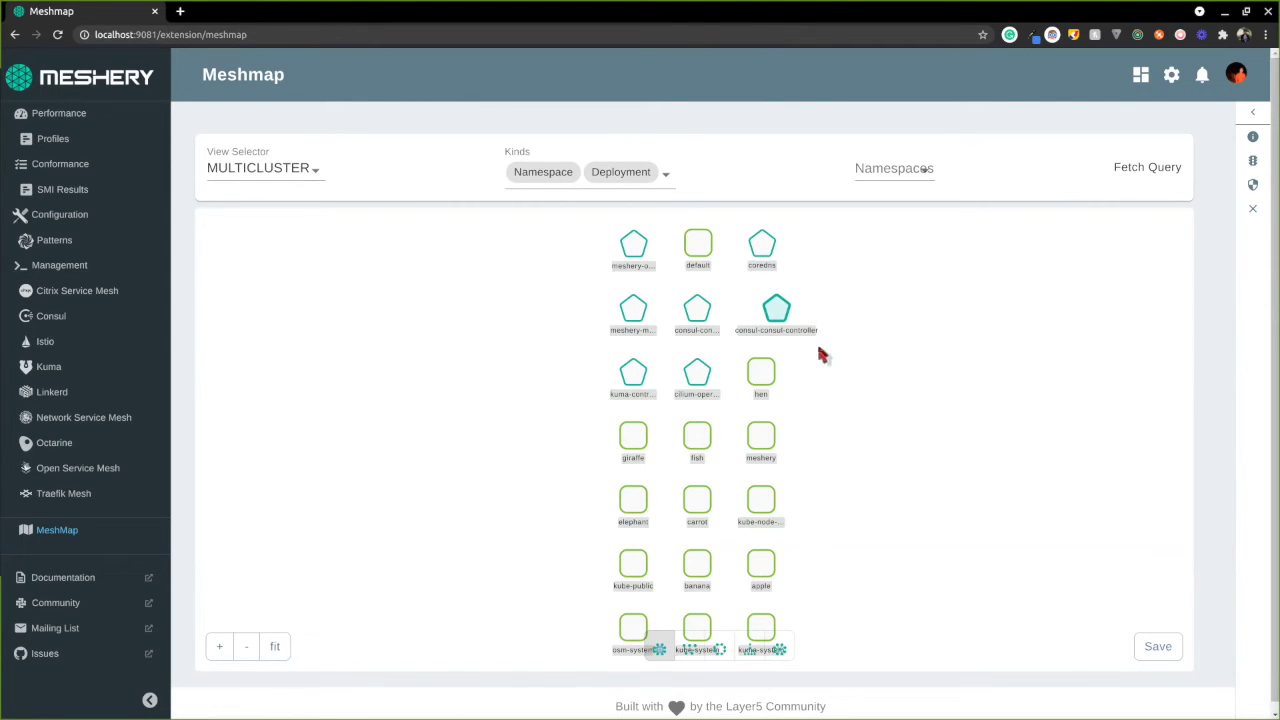
{"action": "left_click", "coordinate": [834, 376]}
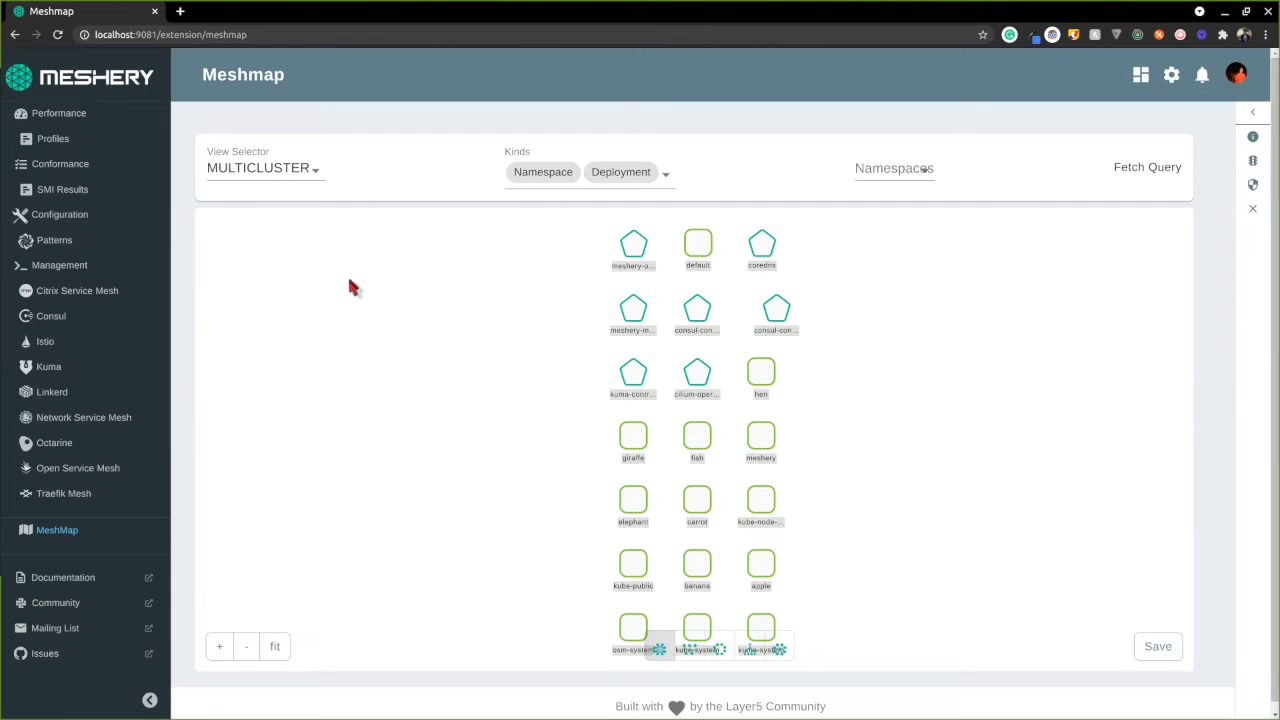
{"action": "left_click", "coordinate": [180, 11]}
{"action": "left_click", "coordinate": [90, 11]}
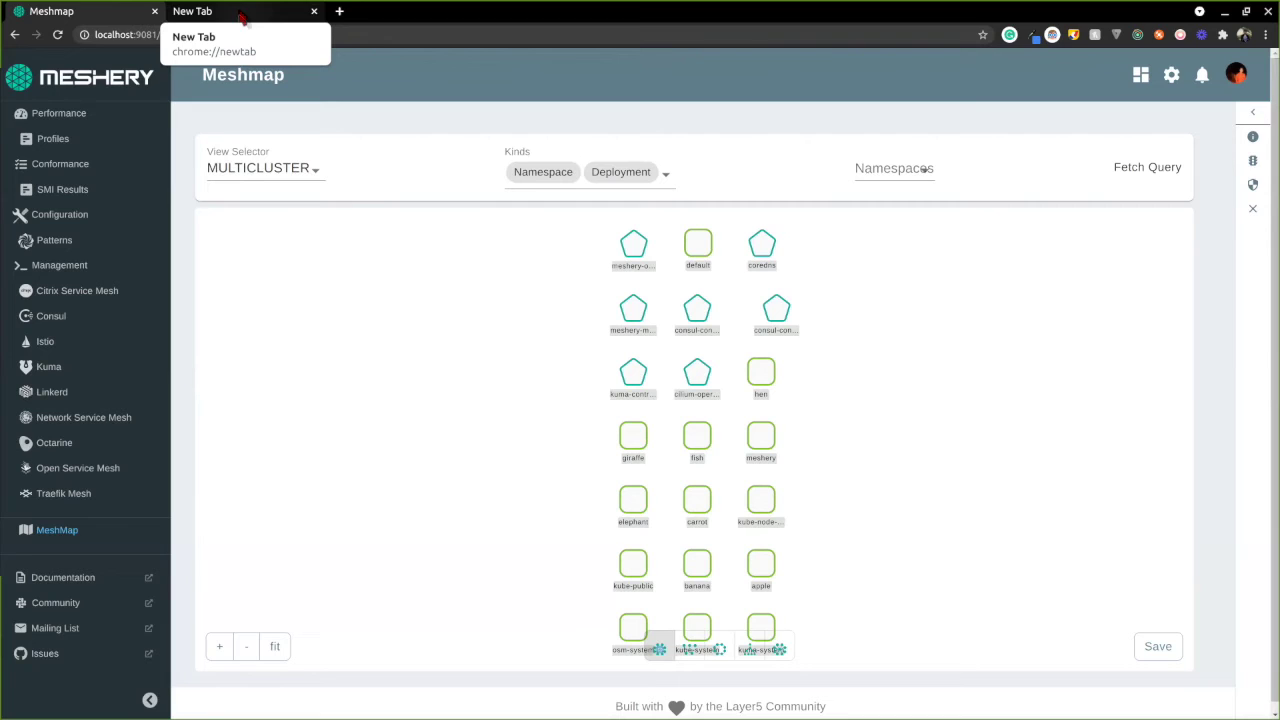
{"action": "left_click", "coordinate": [313, 11]}
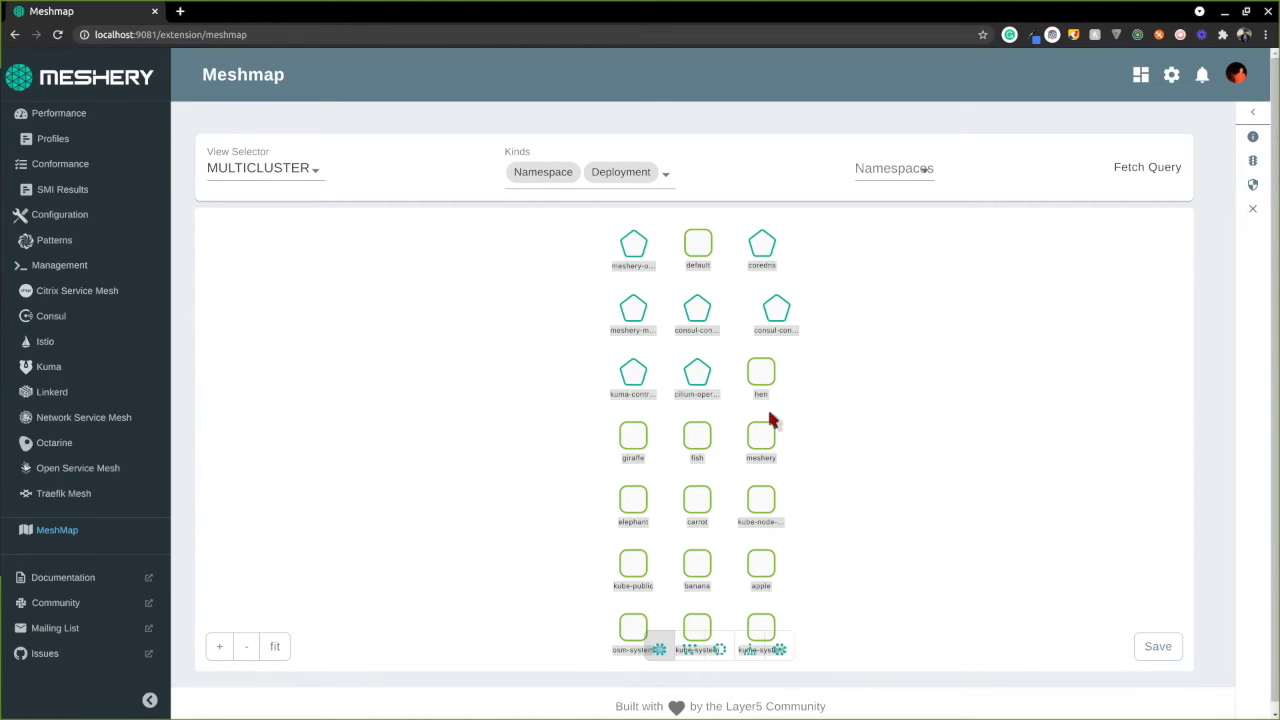
Replace the Namespace kind with Pod beside Deployment, fetch the query and arrange the resulting nodes in the grid layout
{"action": "left_click", "coordinate": [654, 176]}
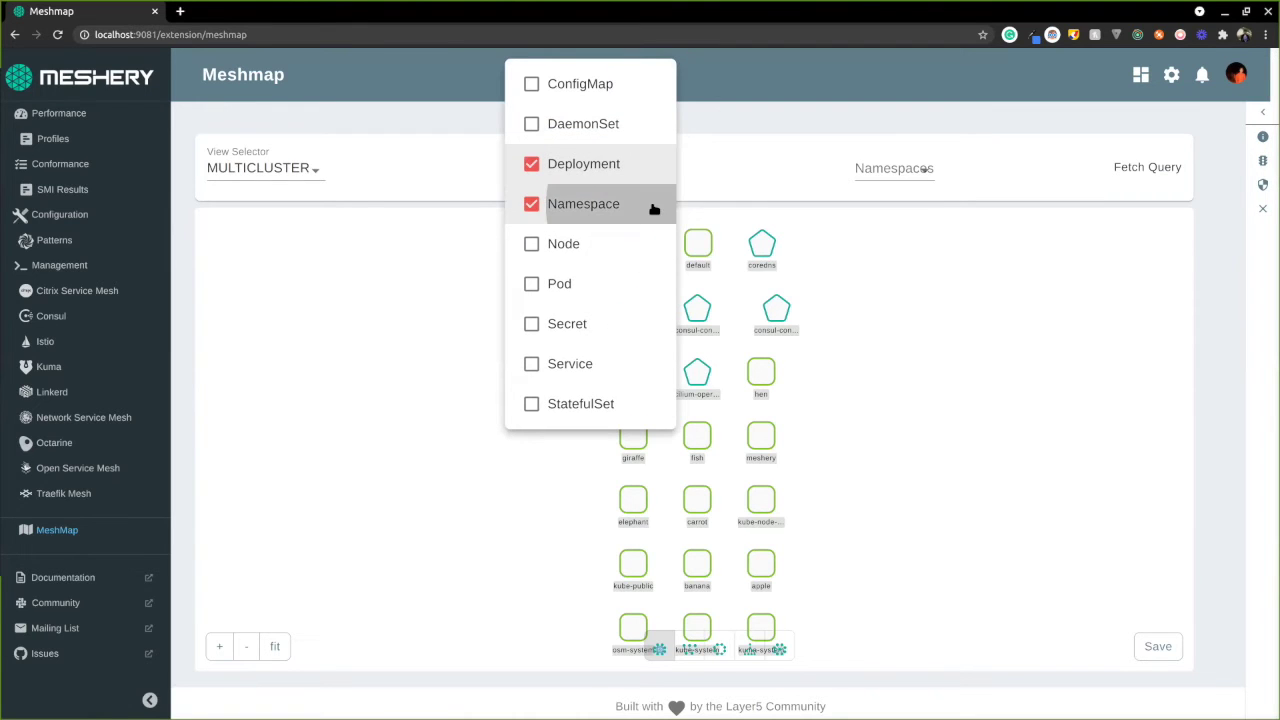
{"action": "left_click", "coordinate": [654, 205]}
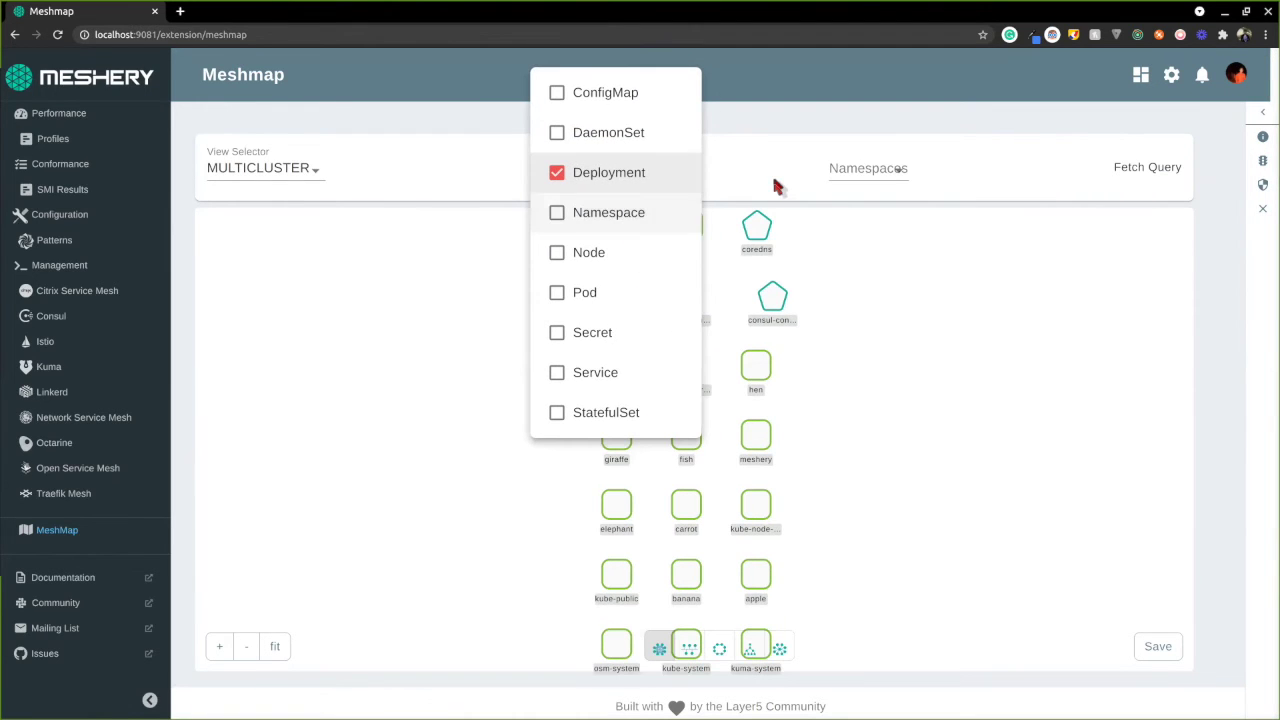
{"action": "left_click", "coordinate": [614, 304]}
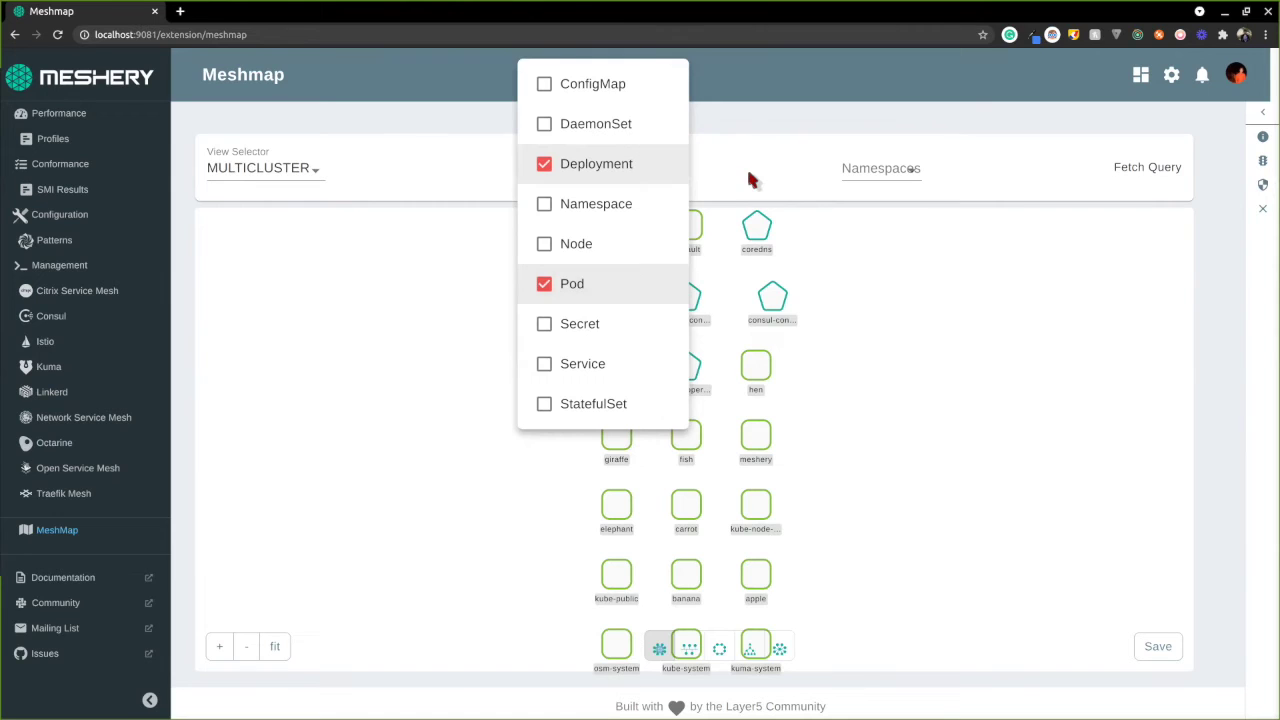
{"action": "left_click", "coordinate": [757, 190]}
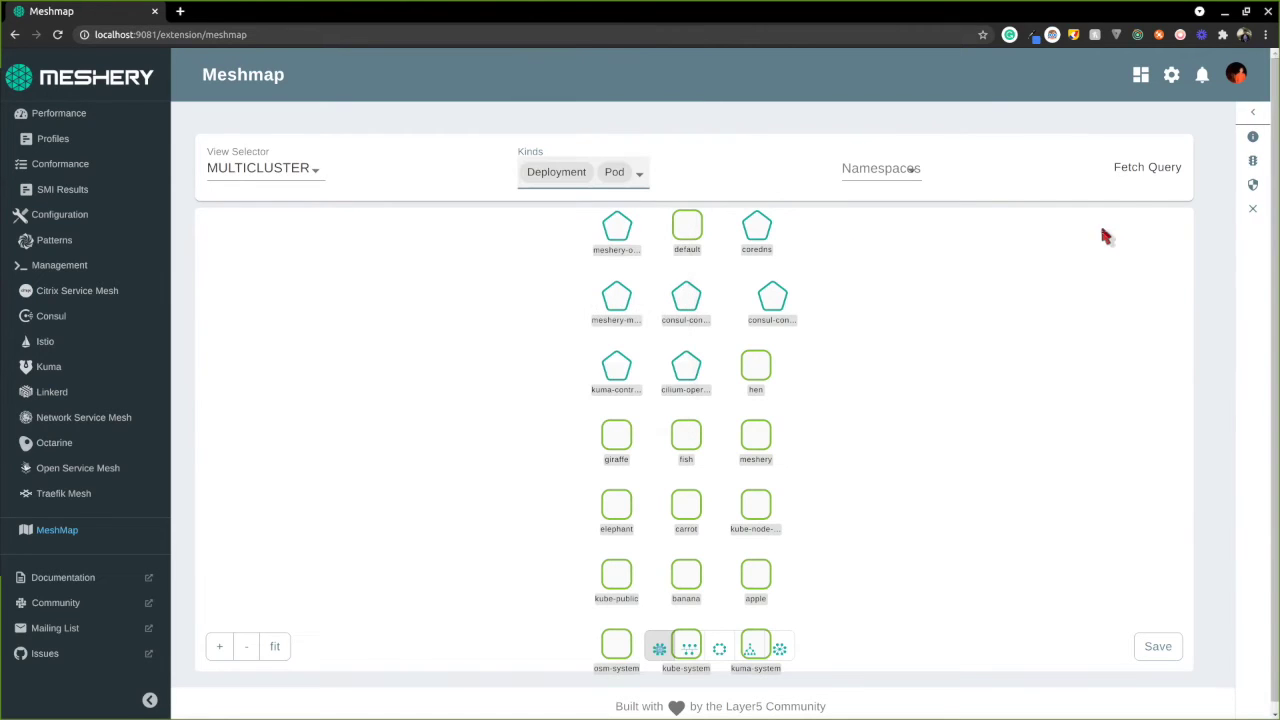
{"action": "left_click", "coordinate": [1132, 187]}
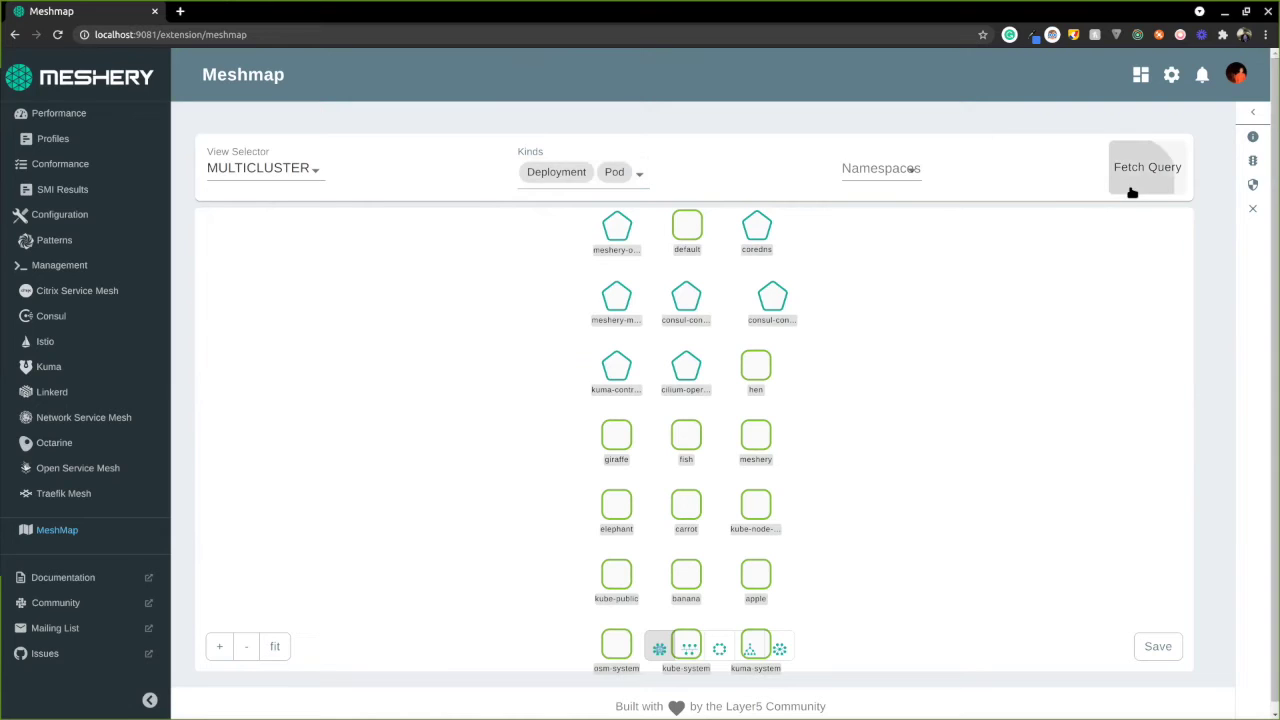
{"action": "left_click_drag", "start_coordinate": [535, 245], "coordinate": [688, 313]}
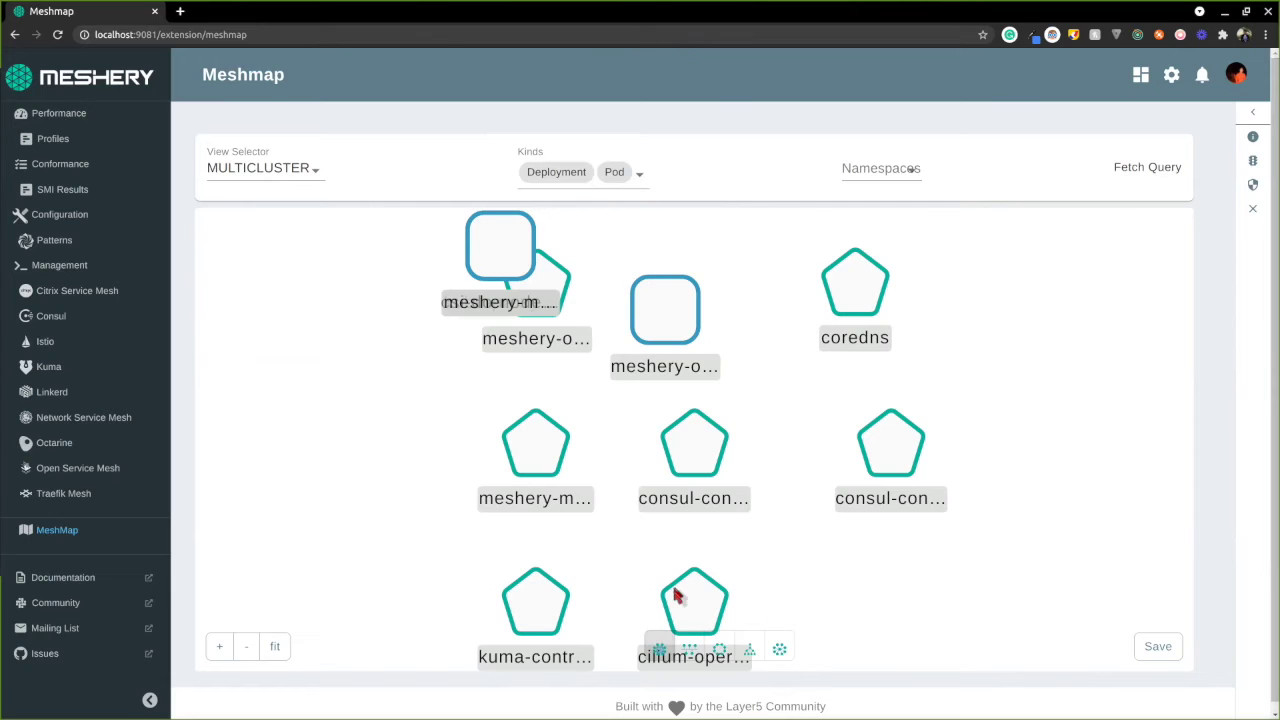
{"action": "left_click", "coordinate": [659, 649]}
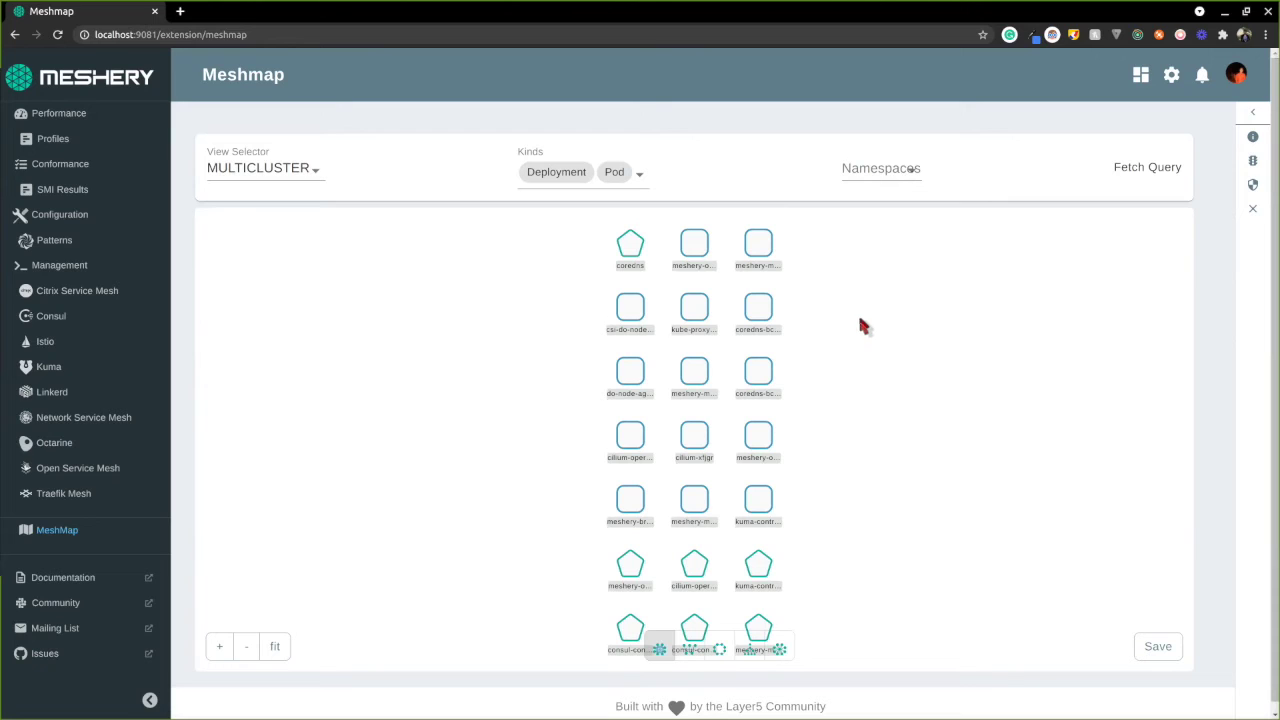
Open the Performance Test form from a coredns pod's radial menu, look over its fields and close it without running a test
{"action": "right_click", "coordinate": [757, 316]}
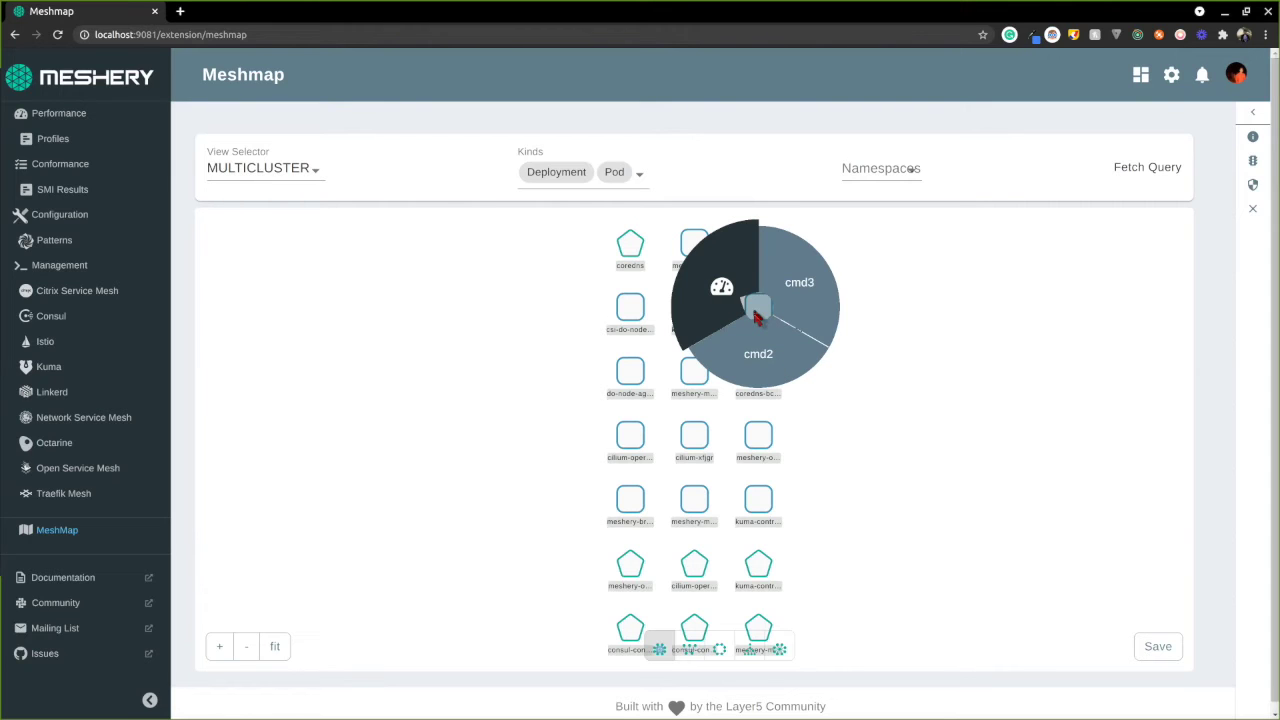
{"action": "left_click", "coordinate": [890, 372]}
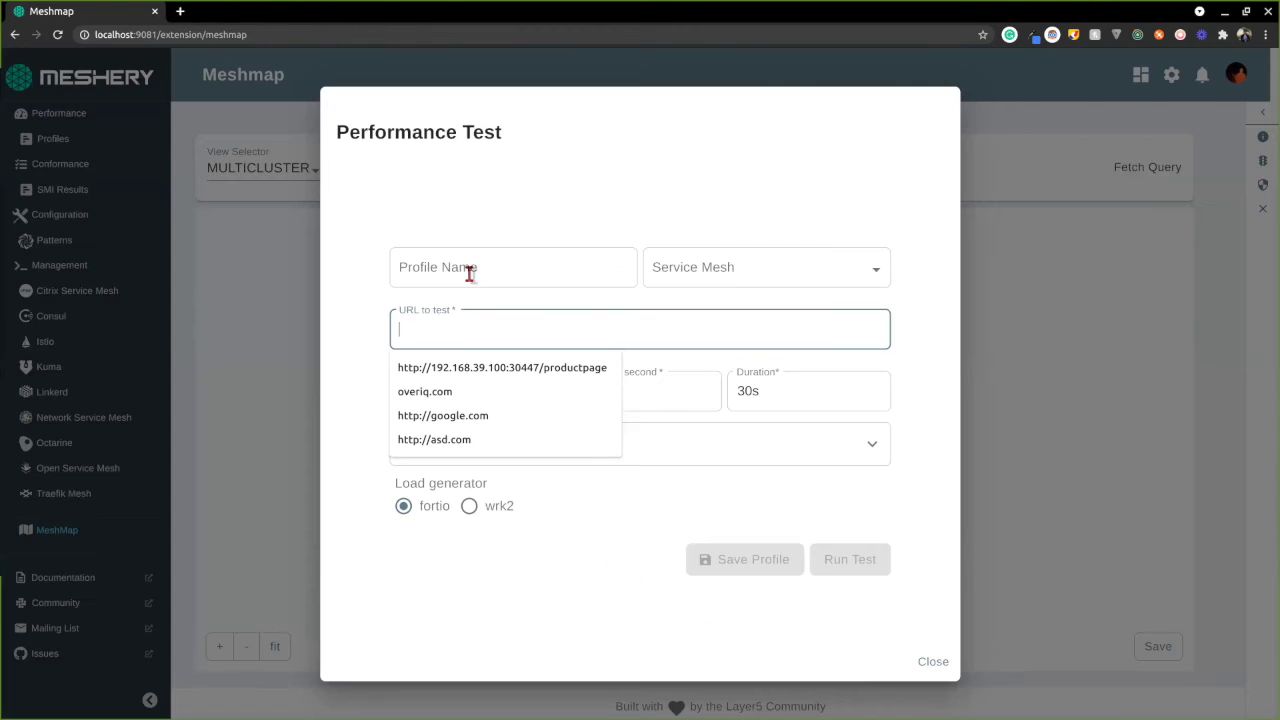
{"action": "left_click", "coordinate": [469, 274]}
{"action": "left_click", "coordinate": [397, 165]}
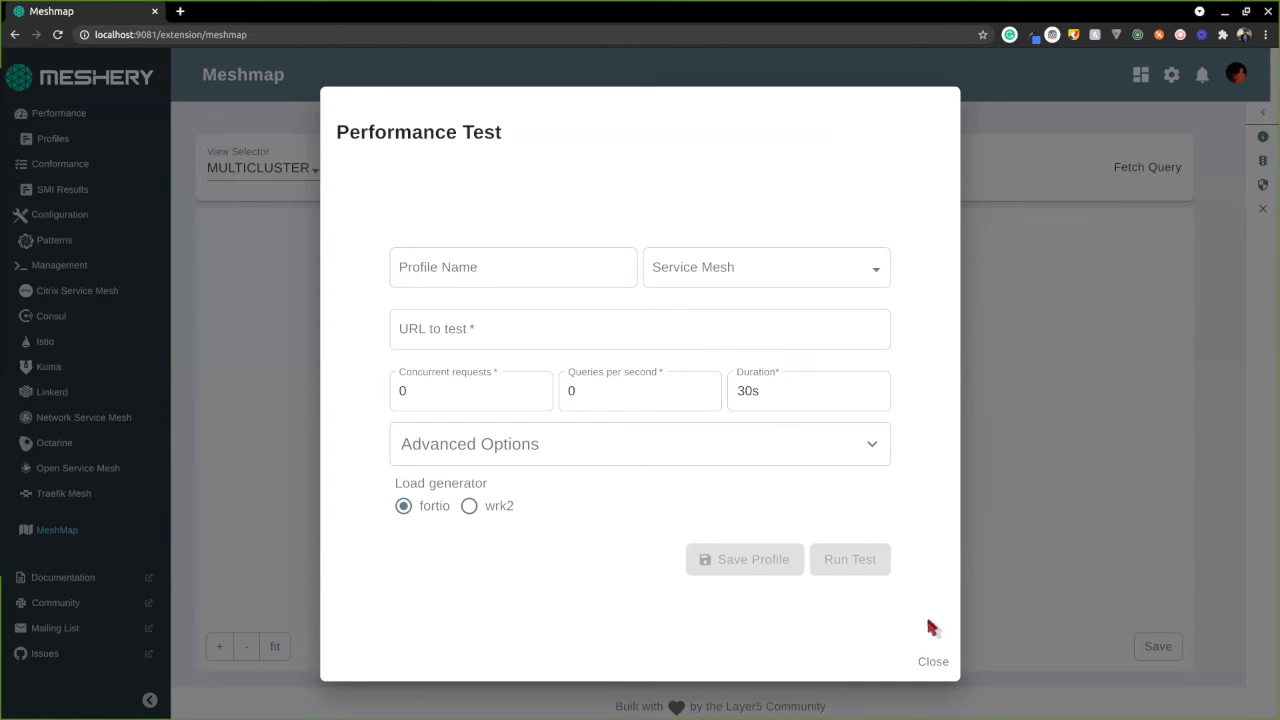
{"action": "left_click", "coordinate": [936, 660]}
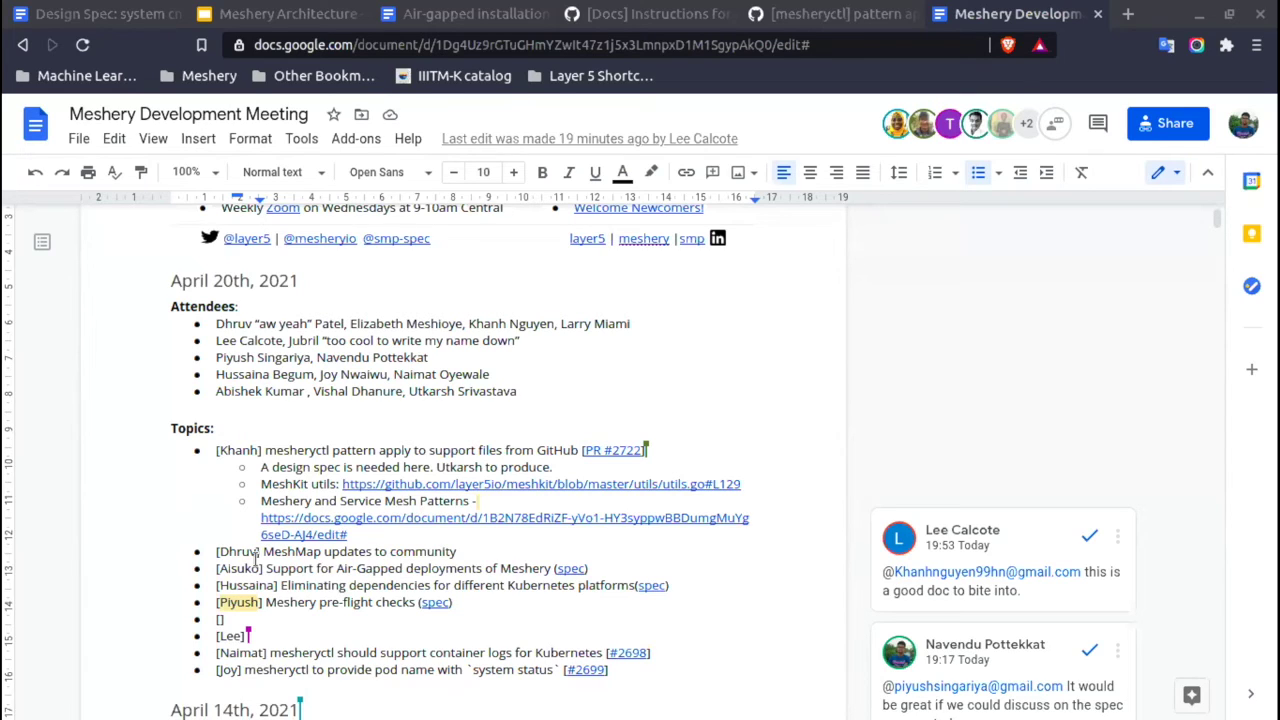
Highlight the words of the agenda topic "Support for Air-Gapped deployments of Meshery" in the Meshery Development Meeting document
{"action": "left_click_drag", "start_coordinate": [266, 570], "coordinate": [402, 572]}
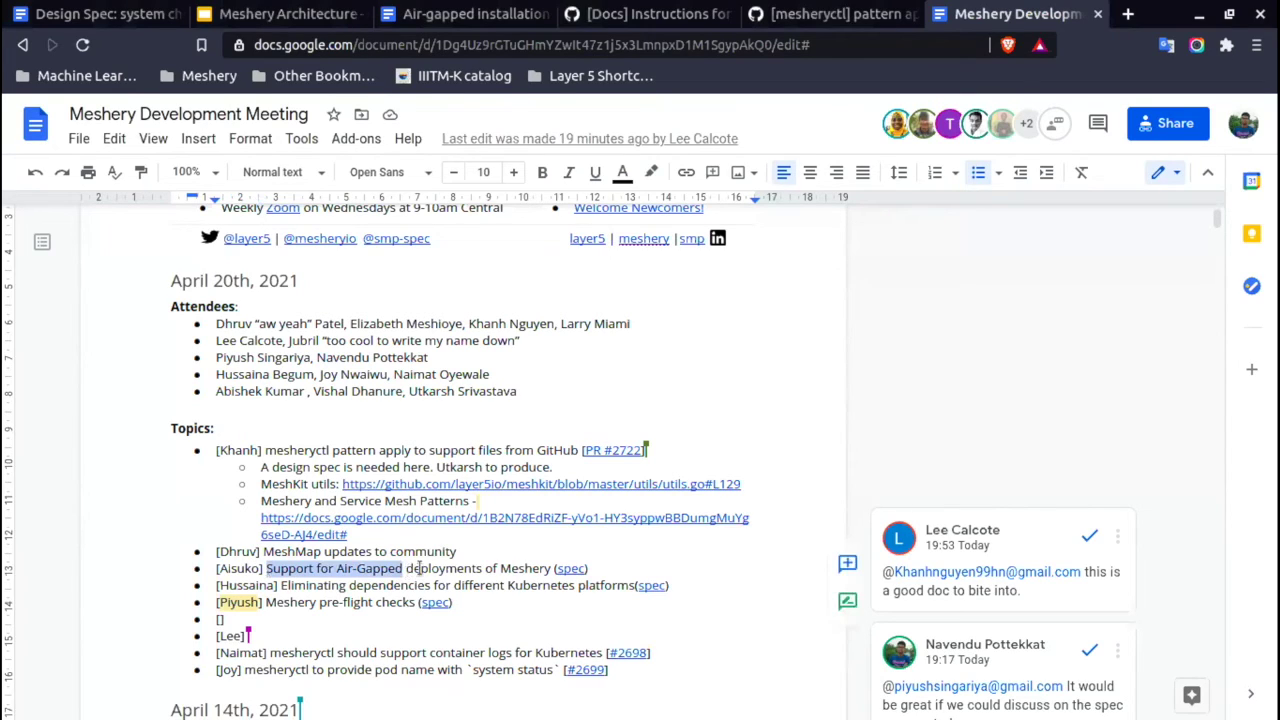
{"action": "double_click", "coordinate": [464, 568]}
{"action": "left_click", "coordinate": [506, 568]}
{"action": "double_click", "coordinate": [506, 568]}
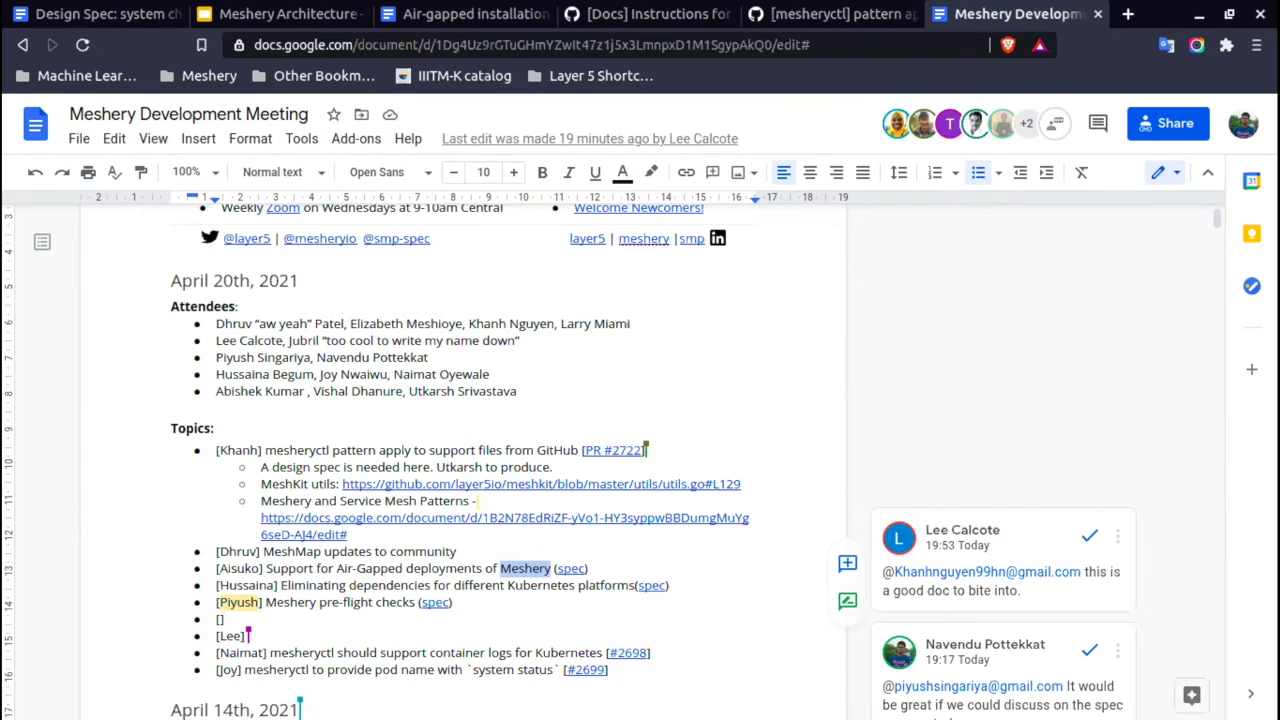
Open the spec linked from the April 20th topic on eliminating dependencies for different Kubernetes platforms
{"action": "scroll", "coordinate": [400, 597], "scroll_direction": "down", "scroll_amount": 2}
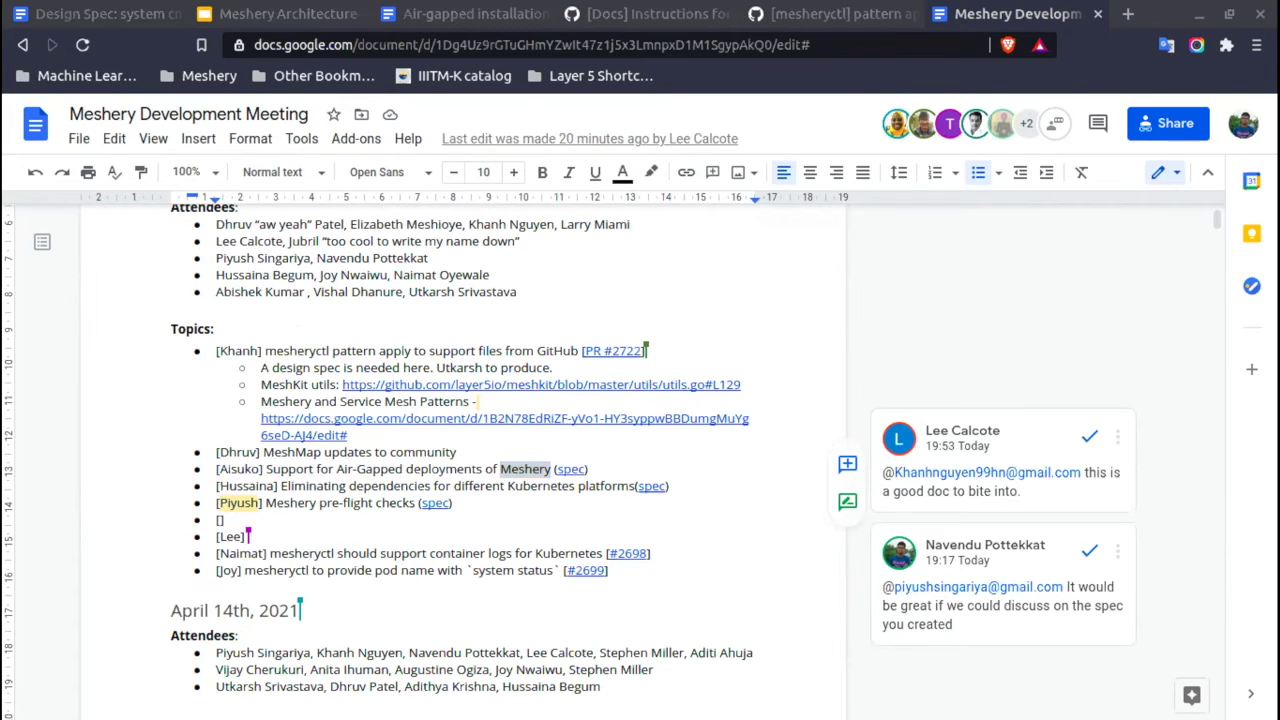
{"action": "left_click", "coordinate": [581, 502]}
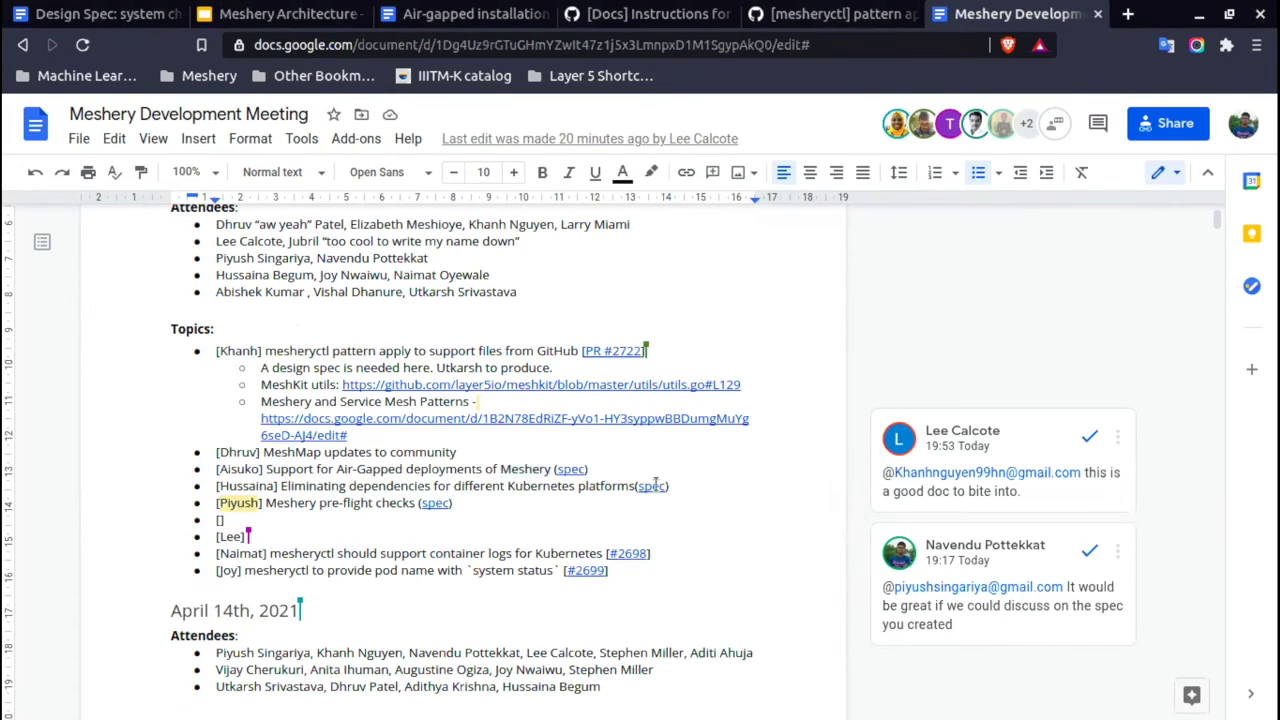
{"action": "left_click", "coordinate": [655, 516]}
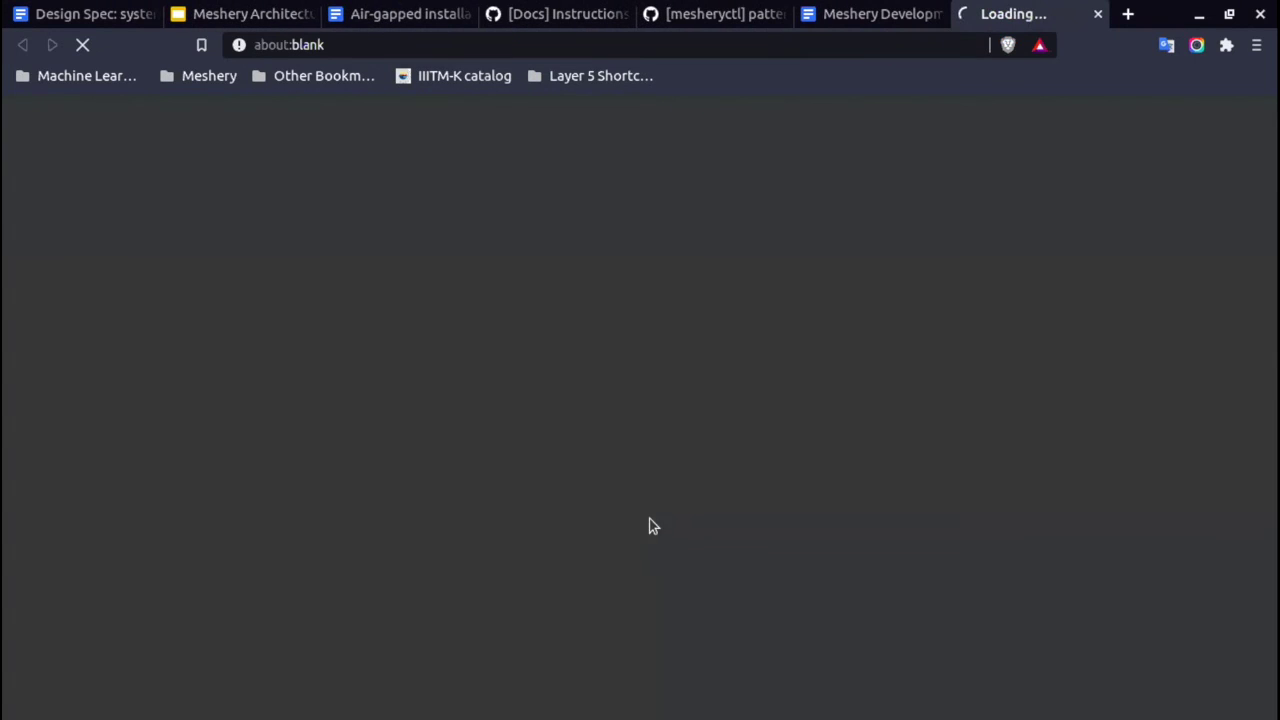